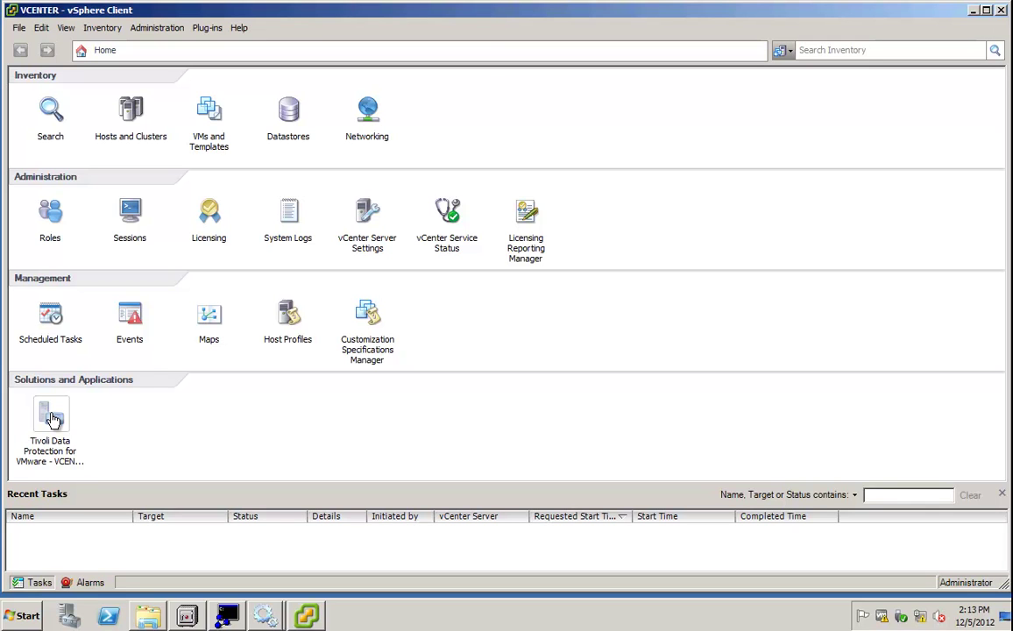
Open the Tivoli Data Protection for VMware - VCENTER plug-in and see the missing VE_TSM_SERVER_NAME error.
{"action": "left_click", "coordinate": [53, 420]}
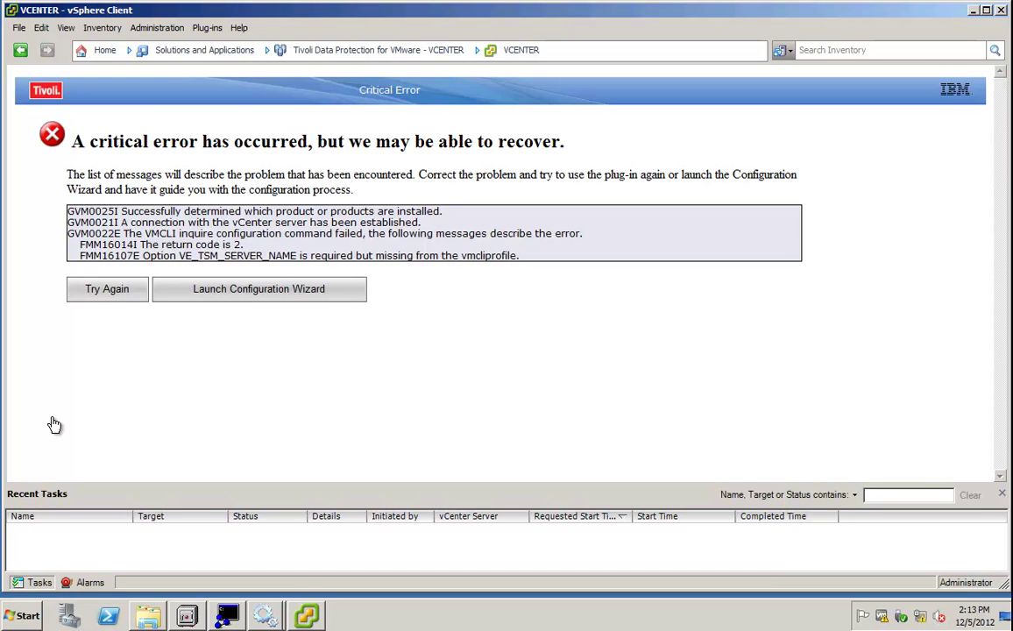
Launch the Configuration Wizard from the critical error page.
{"action": "left_click", "coordinate": [248, 302]}
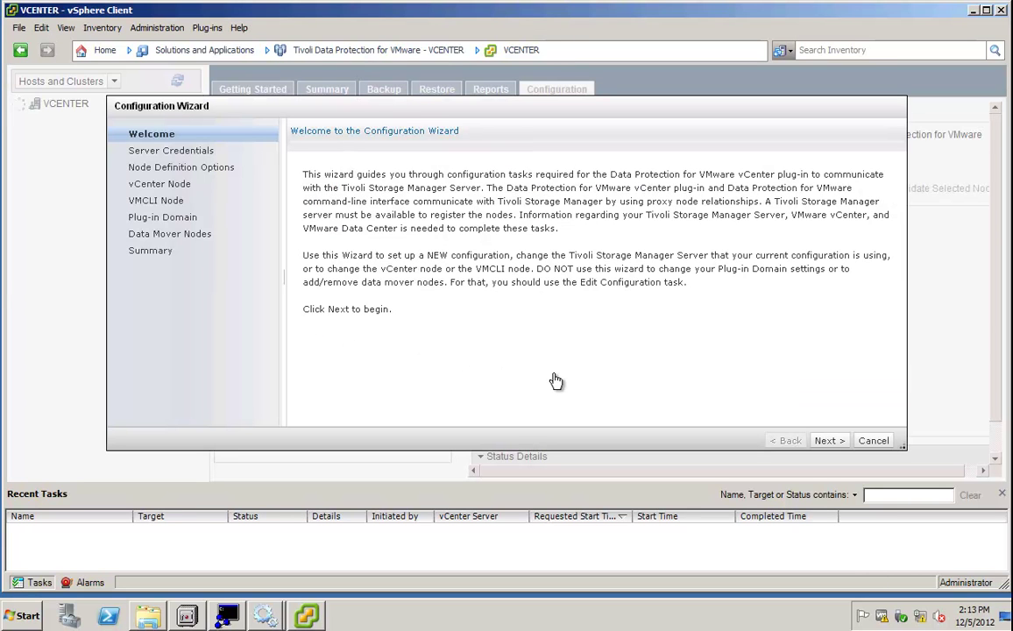
Set the server address to tsm02, re-enter the admin password, and save the ID and password.
{"action": "left_click", "coordinate": [832, 441]}
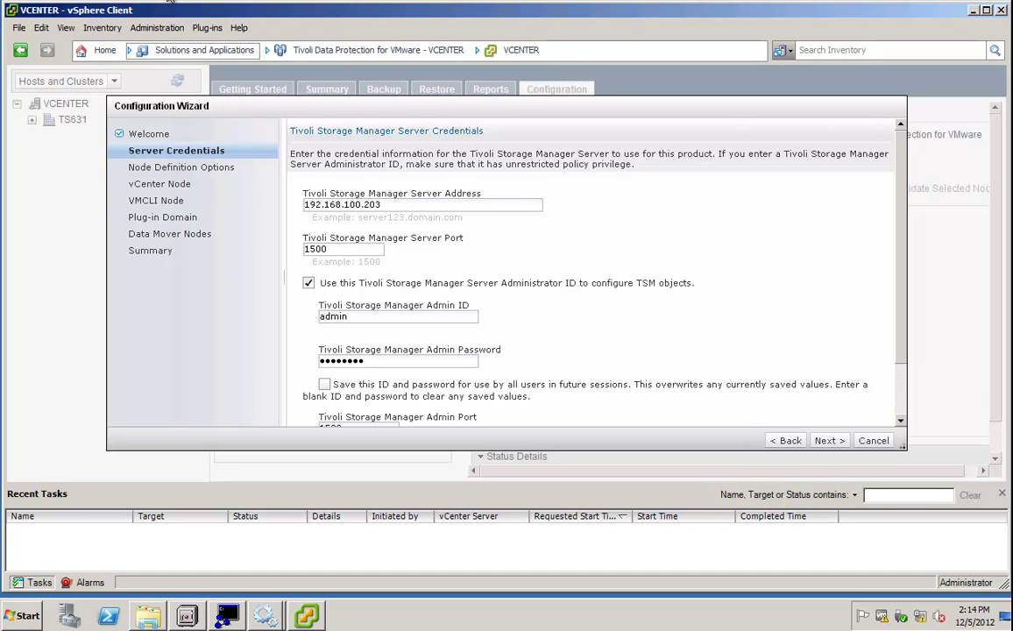
{"action": "left_click", "coordinate": [383, 207]}
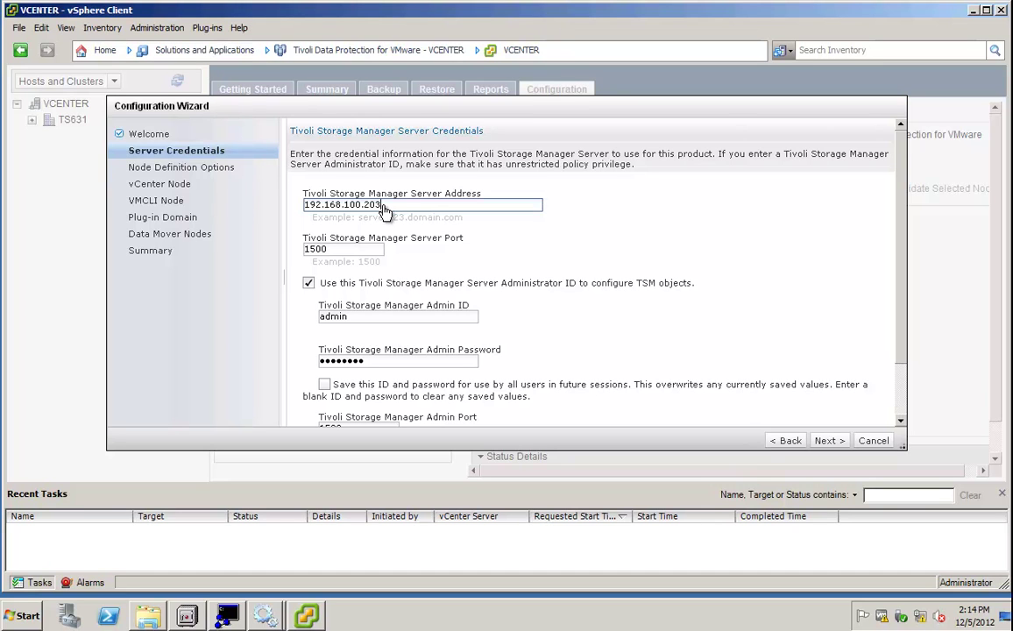
{"action": "key", "text": "BackSpace"}
{"action": "key", "text": "BackSpace"}
{"action": "key", "text": "BackSpace"}
{"action": "key", "text": "BackSpace"}
{"action": "key", "text": "BackSpace"}
{"action": "key", "text": "BackSpace"}
{"action": "key", "text": "BackSpace"}
{"action": "key", "text": "BackSpace"}
{"action": "key", "text": "BackSpace"}
{"action": "key", "text": "BackSpace"}
{"action": "key", "text": "BackSpace"}
{"action": "key", "text": "BackSpace"}
{"action": "key", "text": "BackSpace"}
{"action": "key", "text": "BackSpace"}
{"action": "key", "text": "BackSpace"}
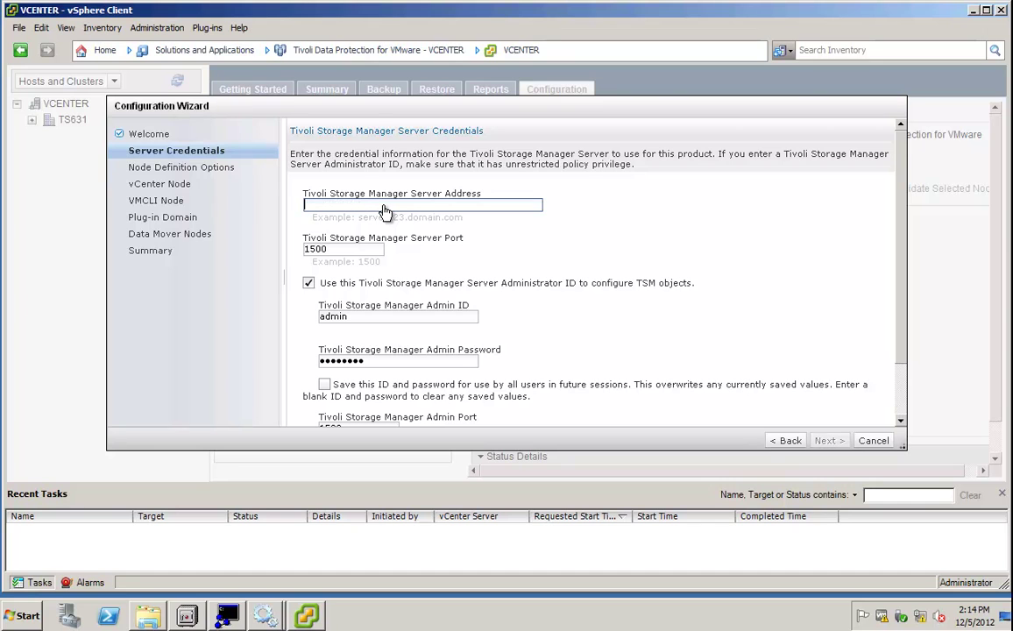
{"action": "type", "text": "tsm02"}
{"action": "double_click", "coordinate": [379, 362]}
{"action": "type", "text": "********"}
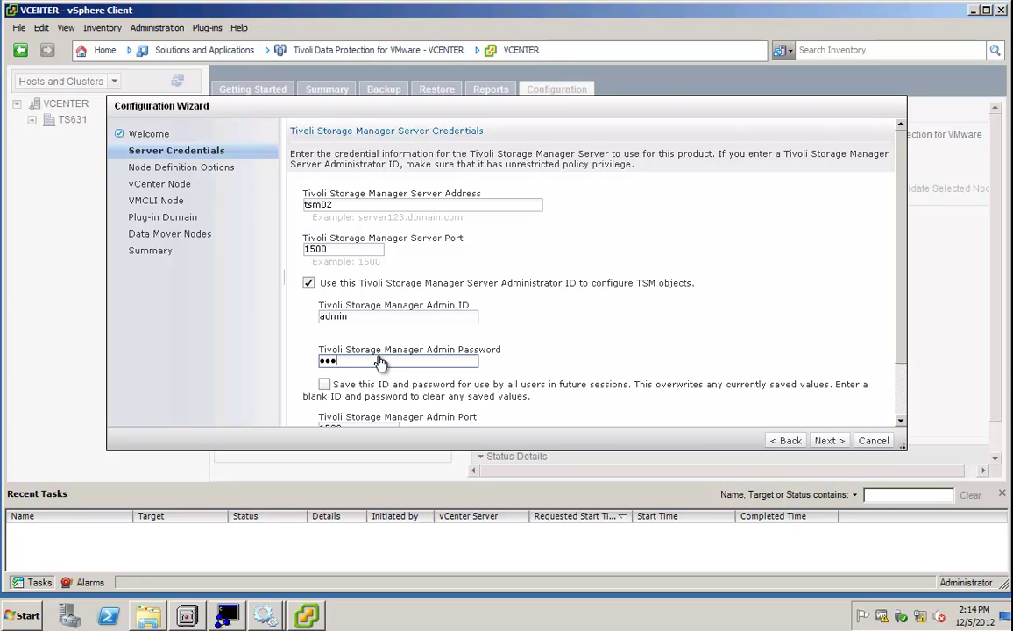
{"action": "type", "text": "***"}
{"action": "left_click", "coordinate": [325, 386]}
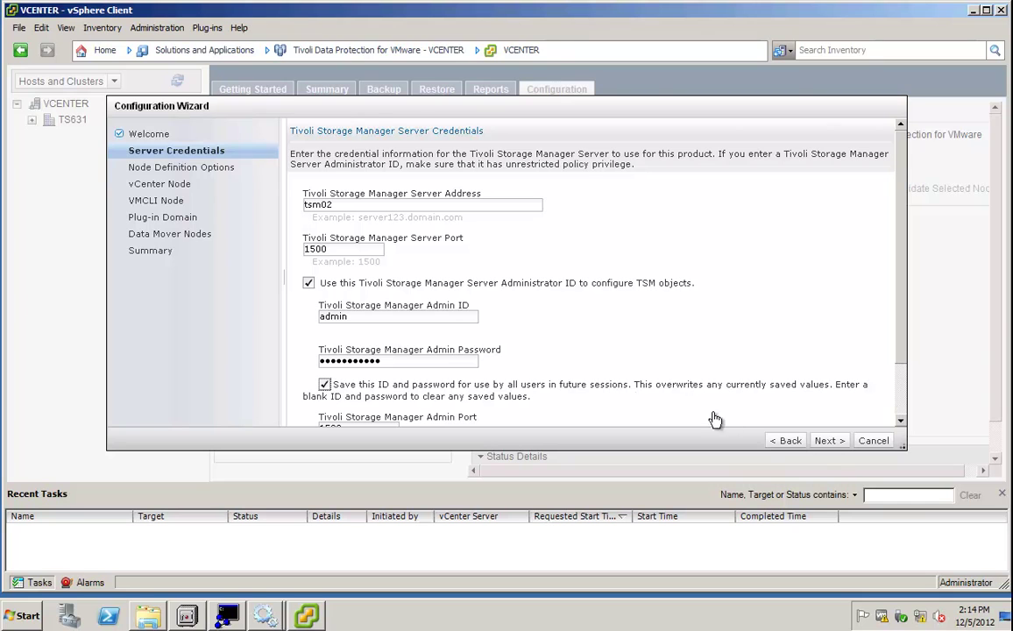
Keep the STANDARD policy domain and set a verified password for vCenter node VCVCENTER.
{"action": "left_click", "coordinate": [826, 440]}
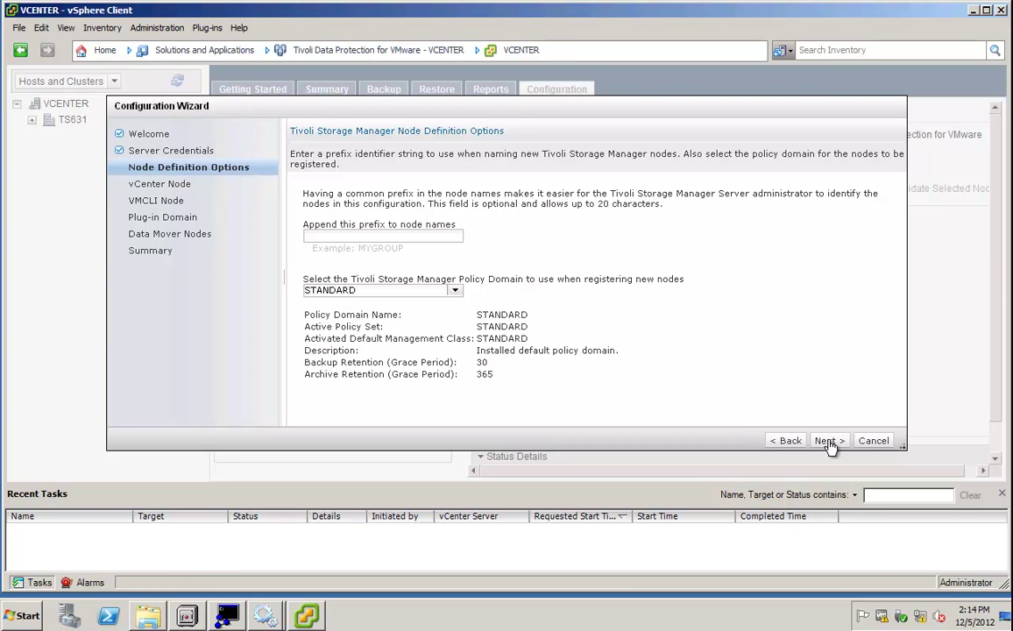
{"action": "left_click", "coordinate": [826, 441]}
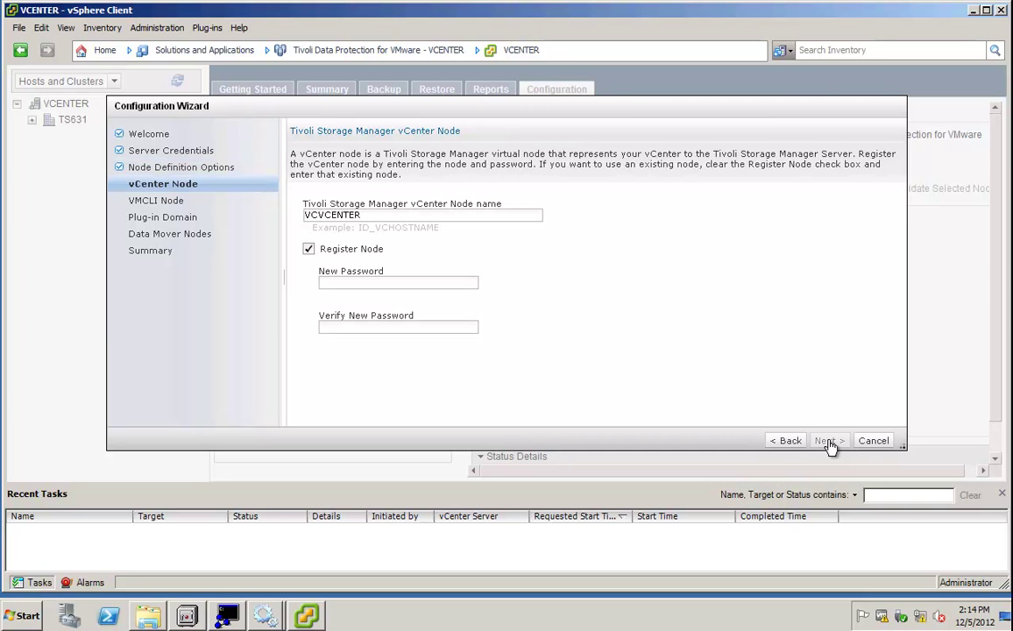
{"action": "left_click", "coordinate": [381, 289]}
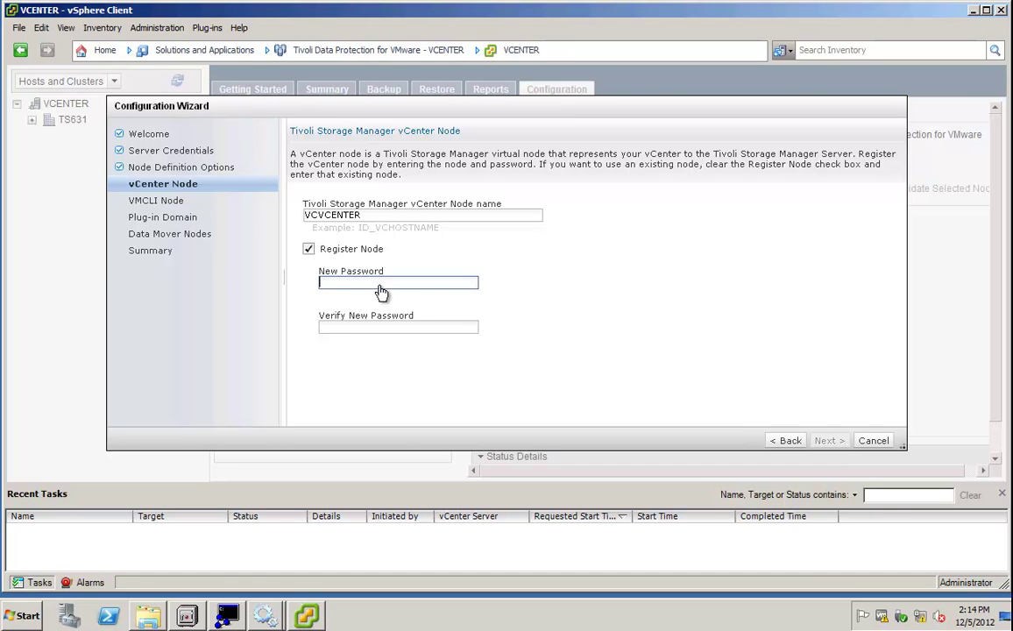
{"action": "type", "text": "************"}
{"action": "left_click", "coordinate": [372, 329]}
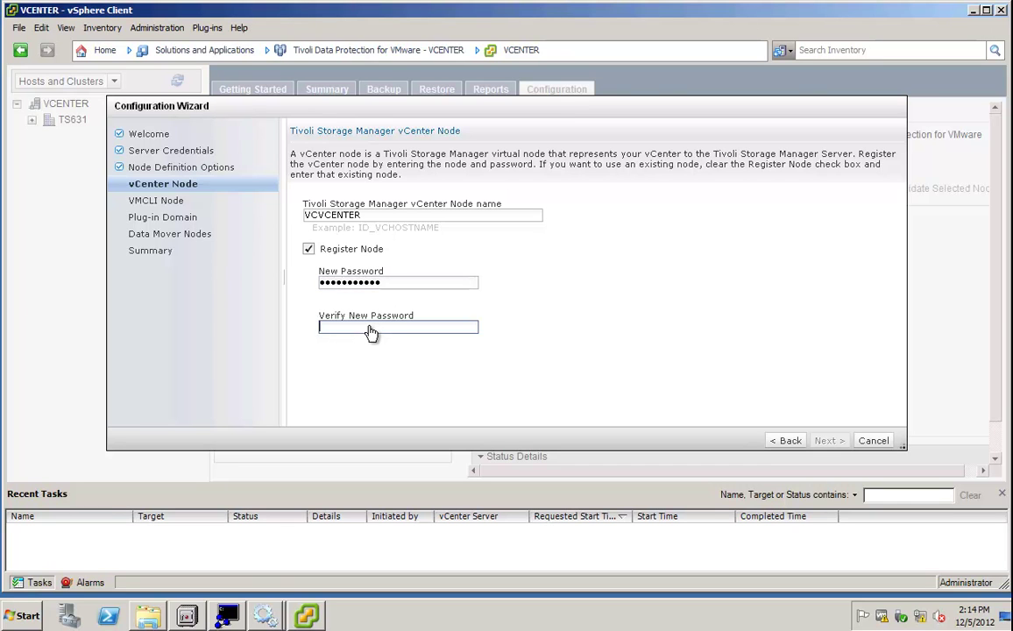
{"action": "type", "text": "**********"}
Set a verified password for the VMCLI node, then select TS631 as the managed datacenter.
{"action": "left_click", "coordinate": [830, 441]}
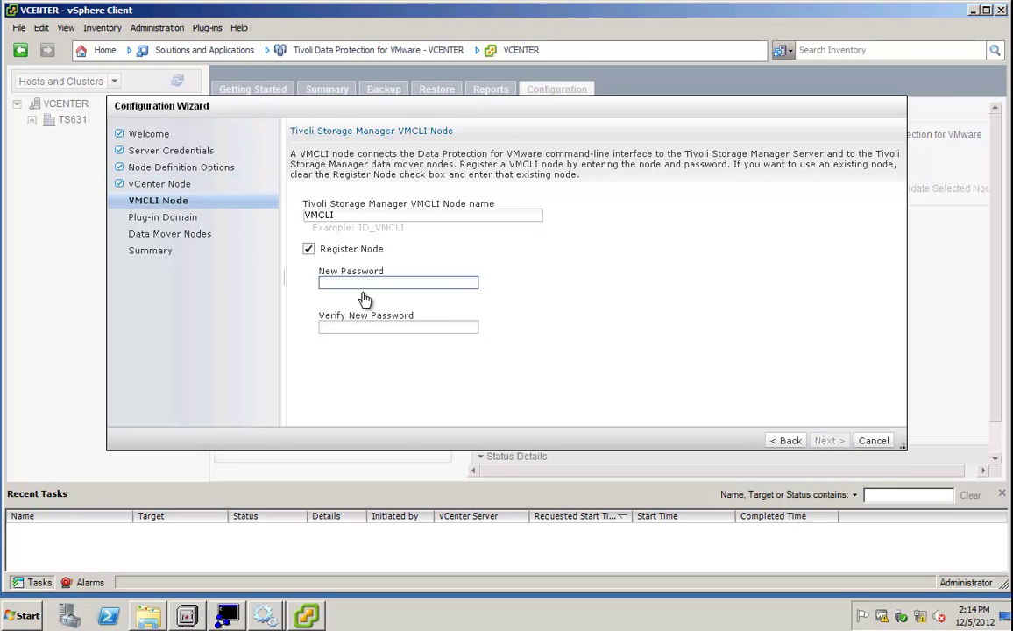
{"action": "type", "text": "**********"}
{"action": "left_click", "coordinate": [358, 330]}
{"action": "type", "text": "**********"}
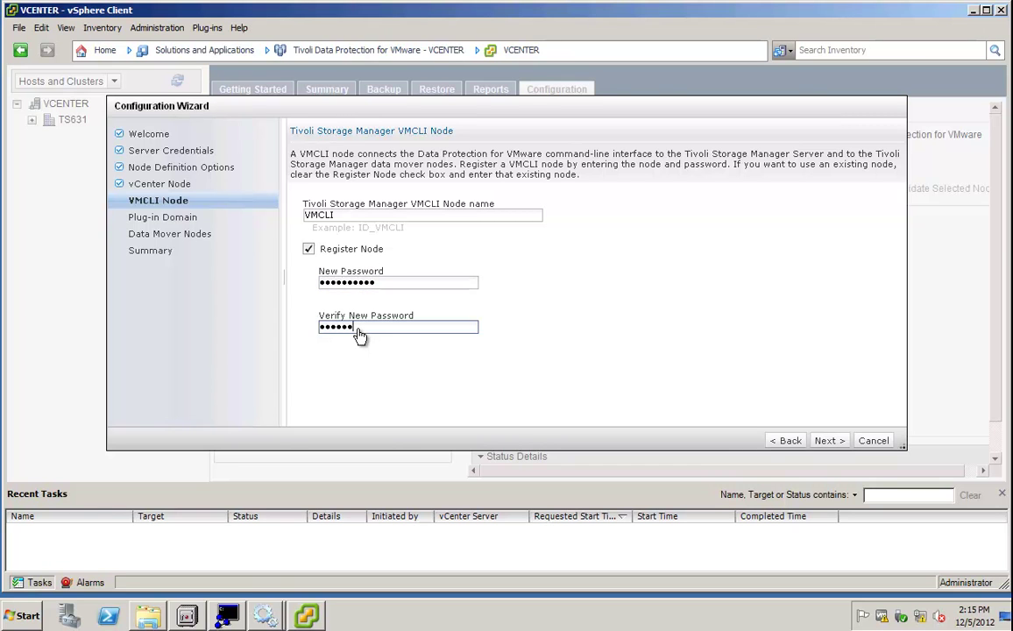
{"action": "type", "text": "**"}
{"action": "double_click", "coordinate": [385, 291]}
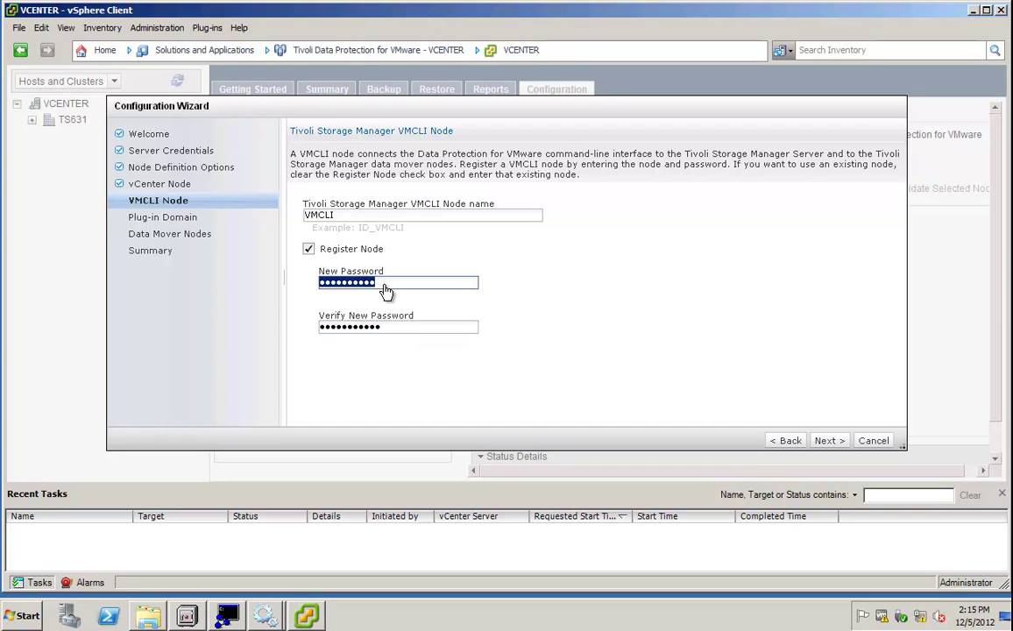
{"action": "left_click", "coordinate": [489, 348]}
{"action": "left_click", "coordinate": [838, 441]}
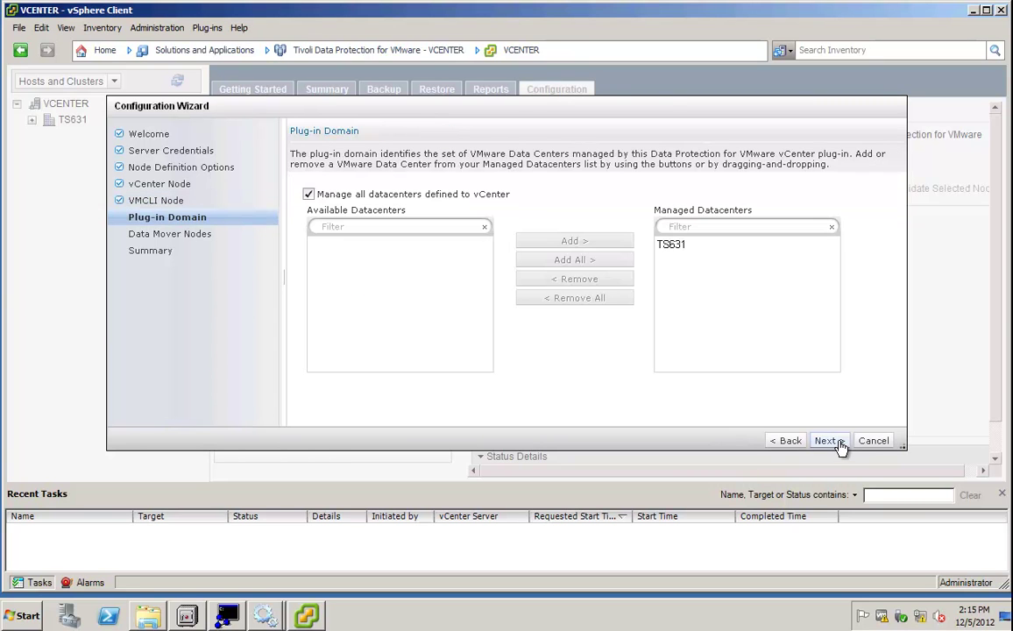
{"action": "left_click", "coordinate": [684, 247]}
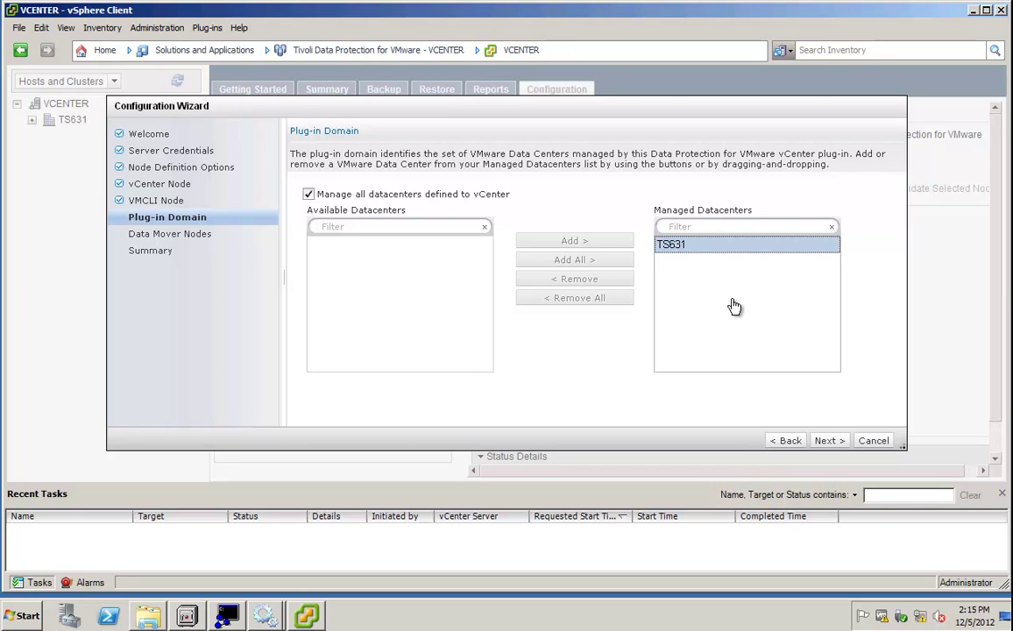
Set and confirm a password for the TS631 data mover node.
{"action": "left_click", "coordinate": [827, 441]}
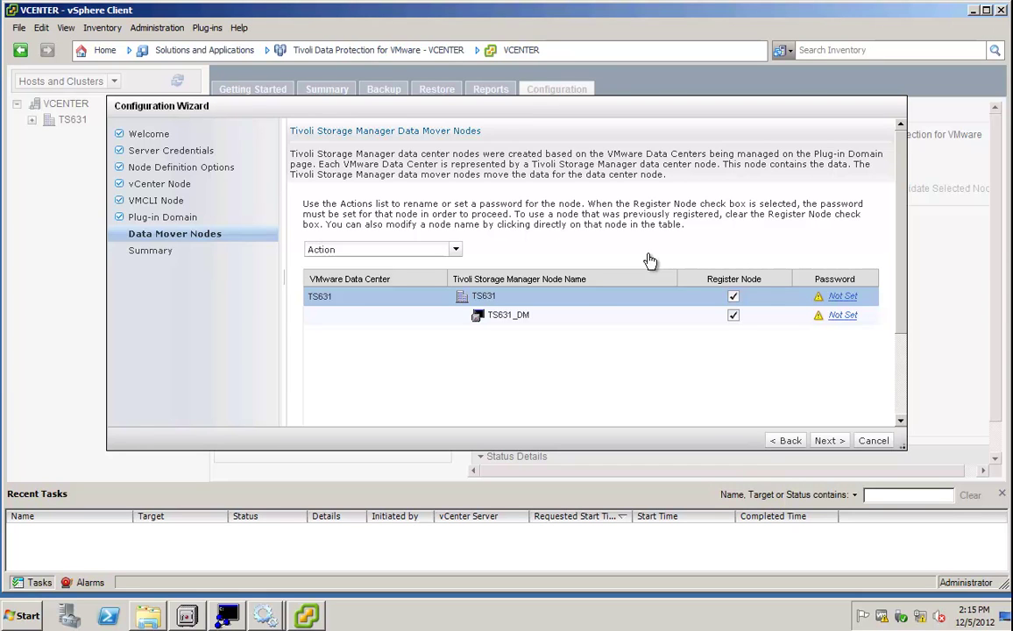
{"action": "left_click", "coordinate": [842, 297]}
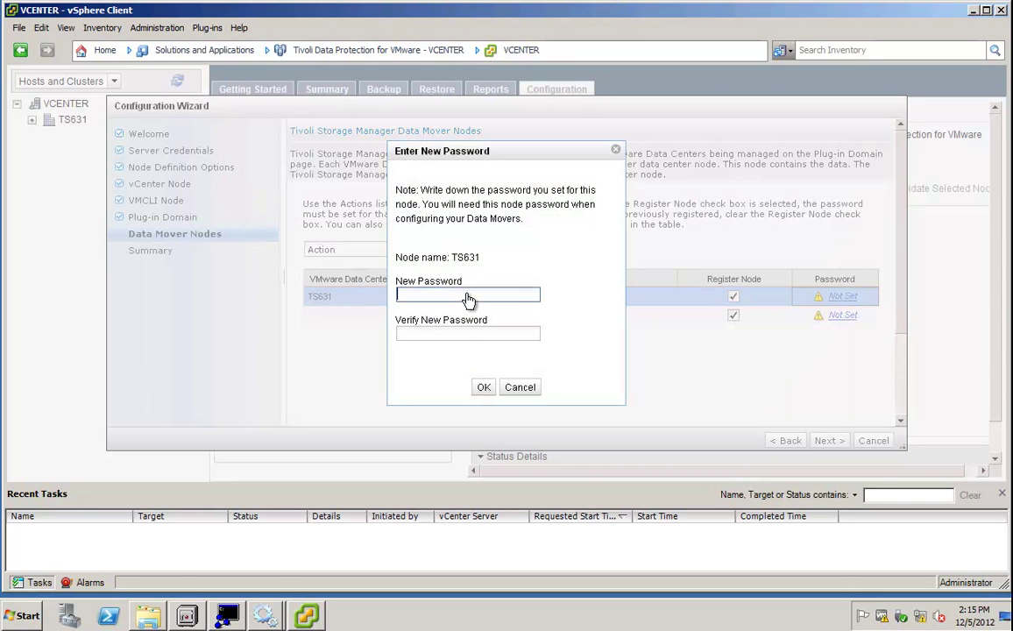
{"action": "type", "text": "***********"}
{"action": "left_click", "coordinate": [451, 334]}
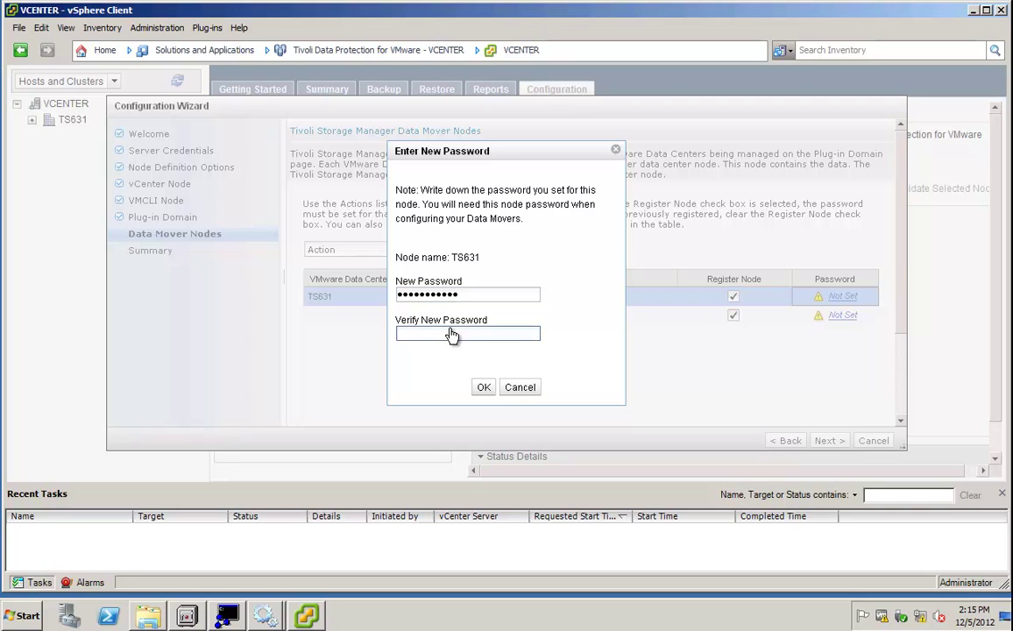
{"action": "type", "text": "***********"}
{"action": "left_click", "coordinate": [482, 389]}
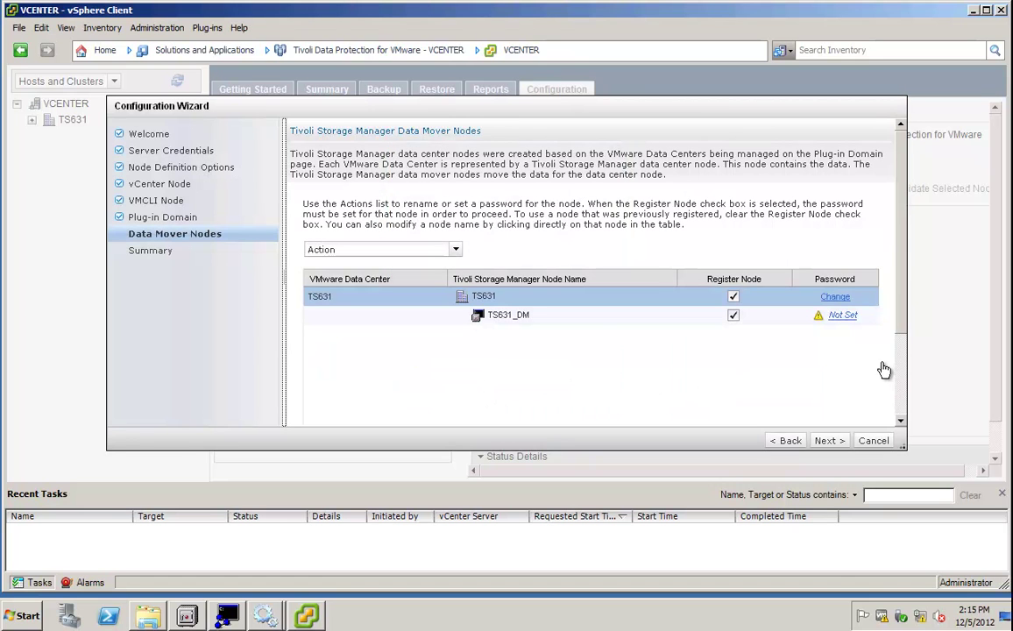
Set and confirm a password for the TS631_DM data mover node, reaching the Summary.
{"action": "left_click", "coordinate": [846, 318]}
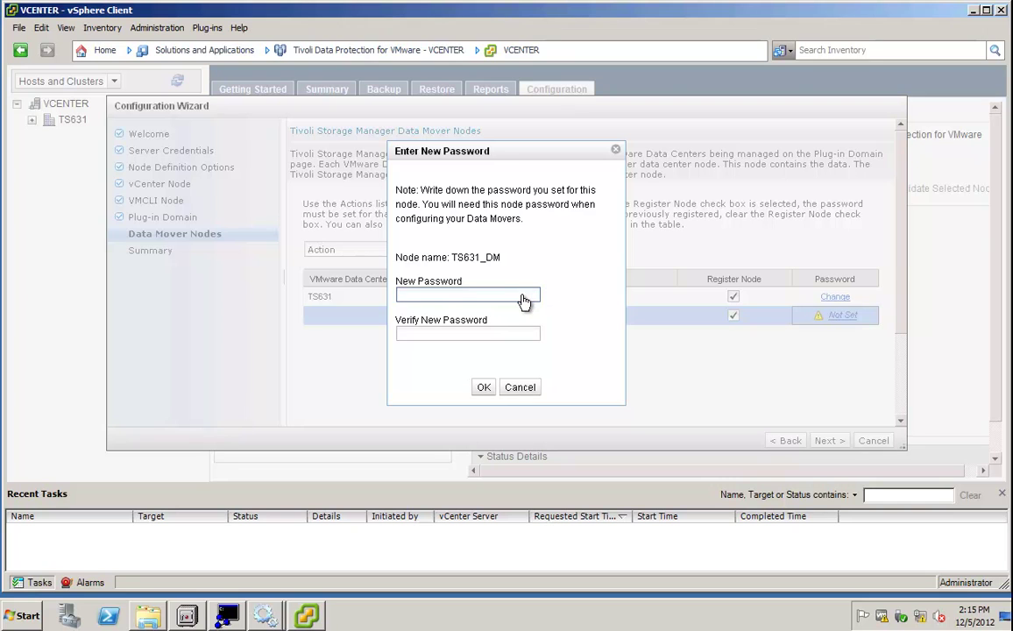
{"action": "type", "text": "***********"}
{"action": "left_click", "coordinate": [500, 338]}
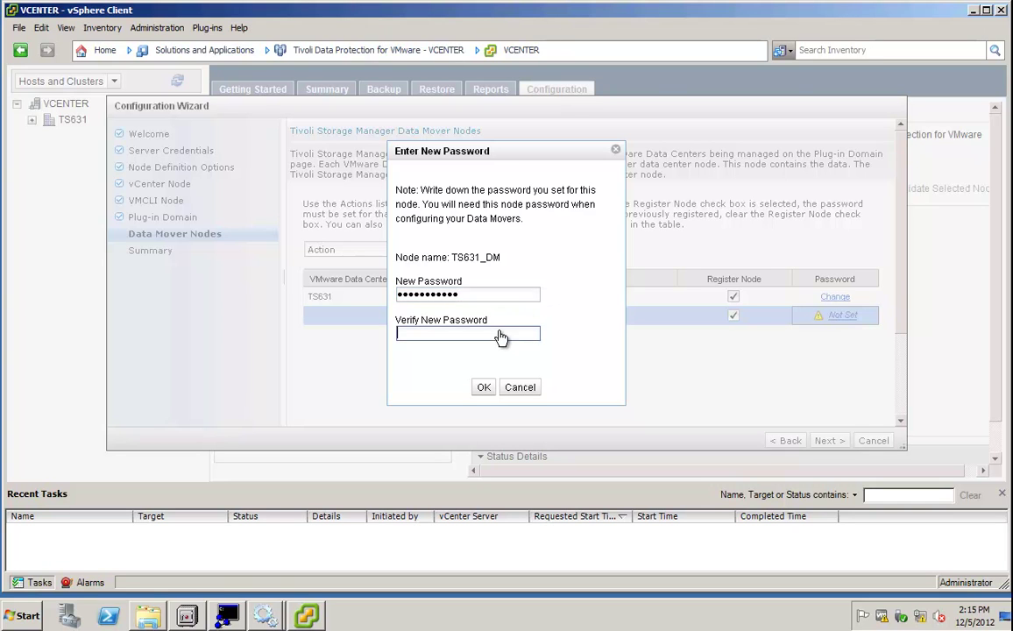
{"action": "type", "text": "*"}
{"action": "type", "text": "••••"}
{"action": "type", "text": "••••"}
{"action": "left_click", "coordinate": [482, 386]}
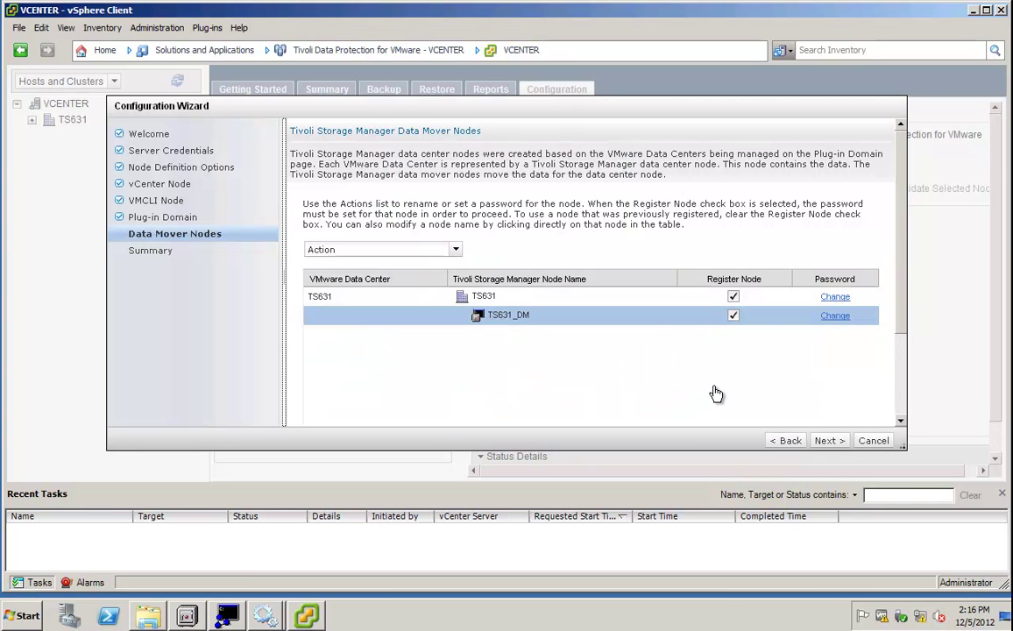
{"action": "left_click", "coordinate": [825, 441]}
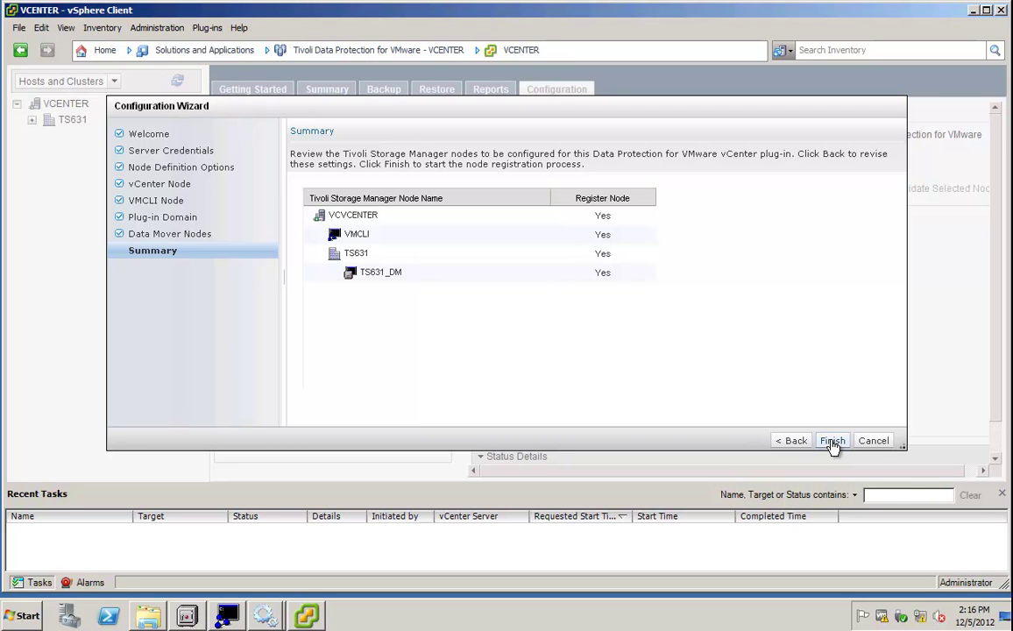
Register the VCVCENTER, VMCLI, TS631 and TS631_DM nodes and close the task results.
{"action": "left_click", "coordinate": [832, 441]}
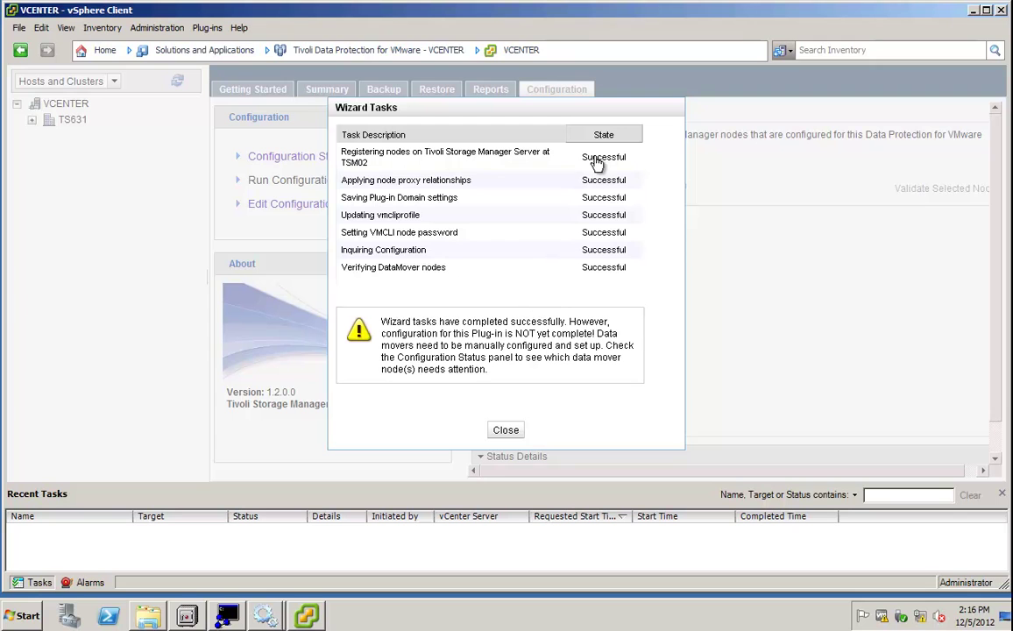
{"action": "left_click", "coordinate": [517, 435]}
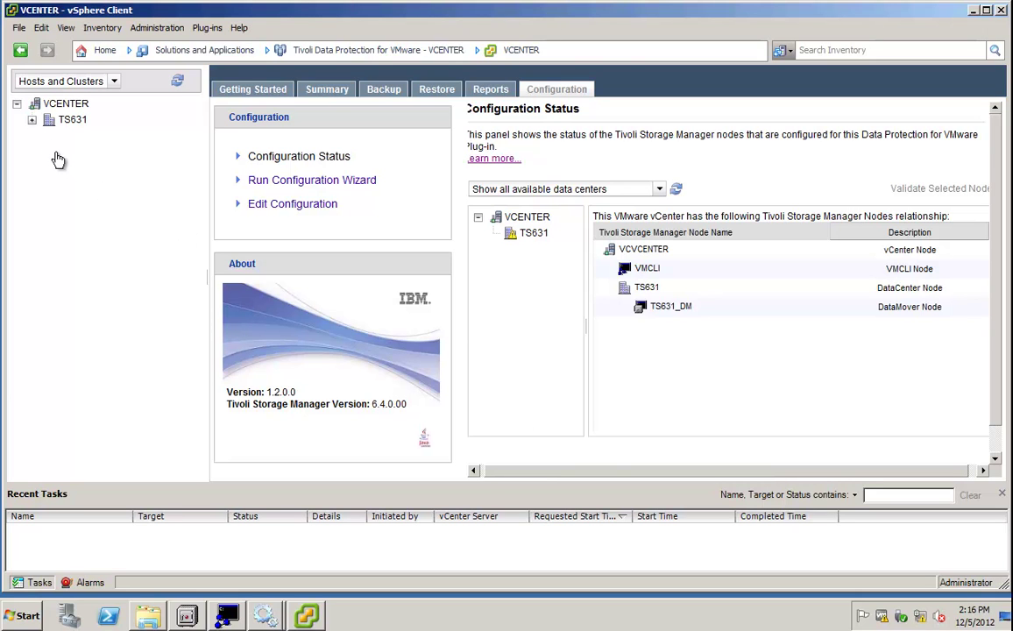
Expand TS631, Cluster_One and esx41.tsm.lab in the inventory, then show the Backup schedules page.
{"action": "left_click", "coordinate": [33, 122]}
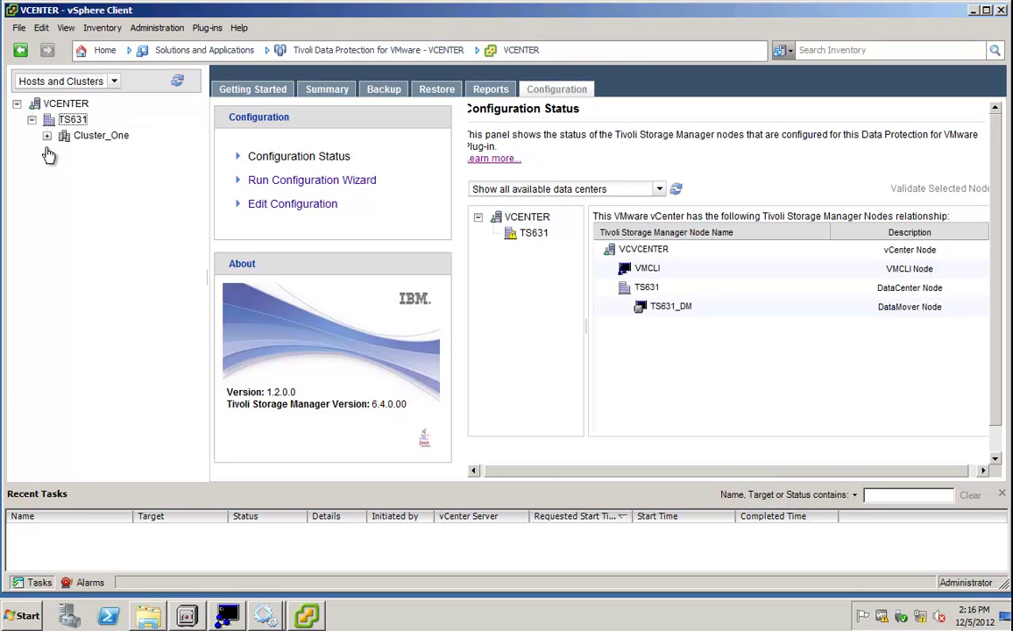
{"action": "left_click", "coordinate": [47, 138]}
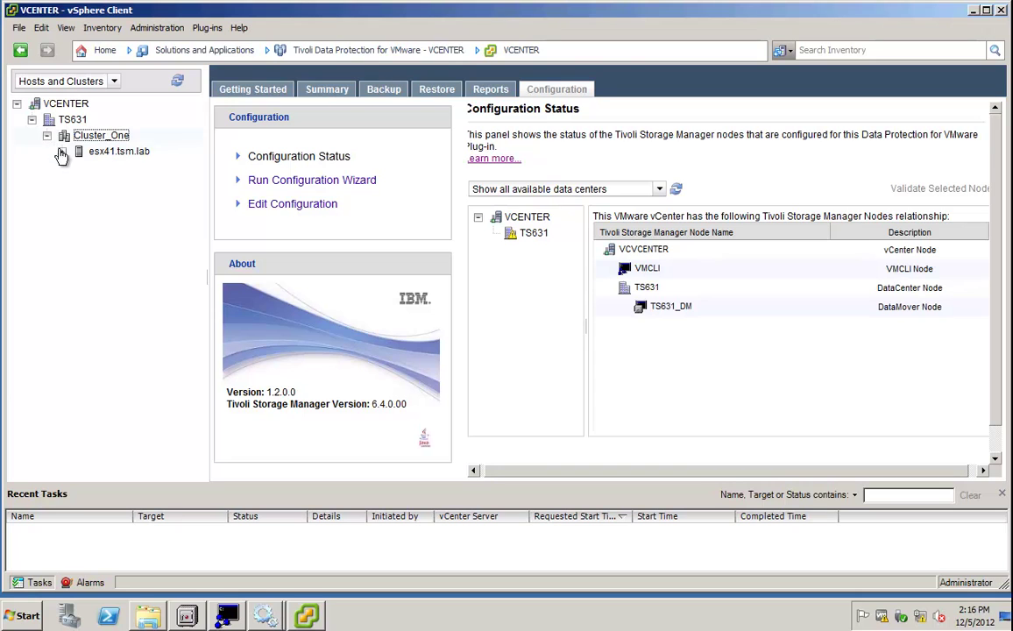
{"action": "left_click", "coordinate": [62, 153]}
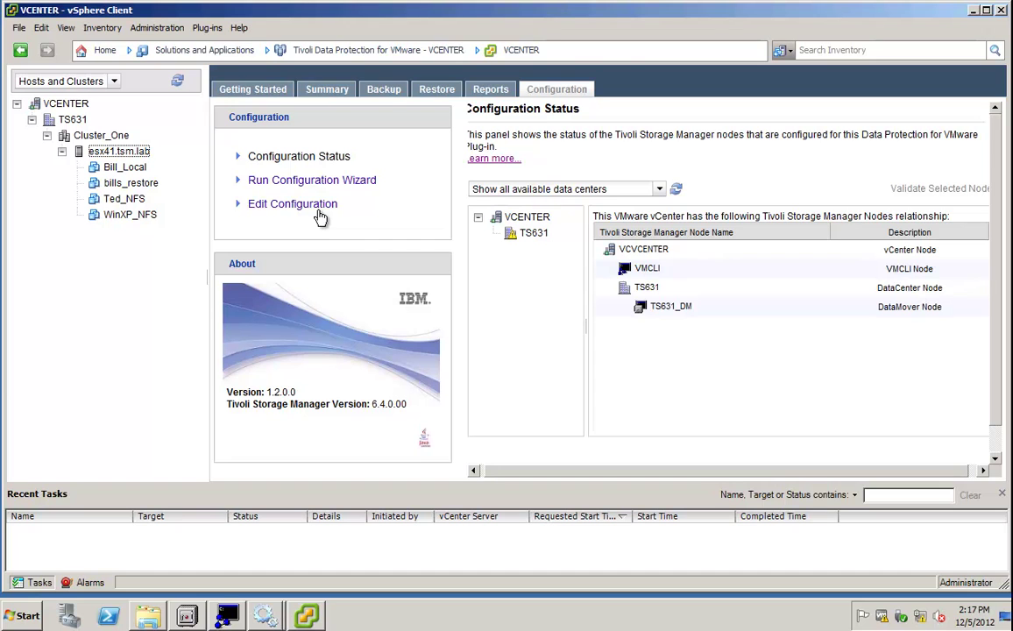
{"action": "left_click", "coordinate": [386, 91]}
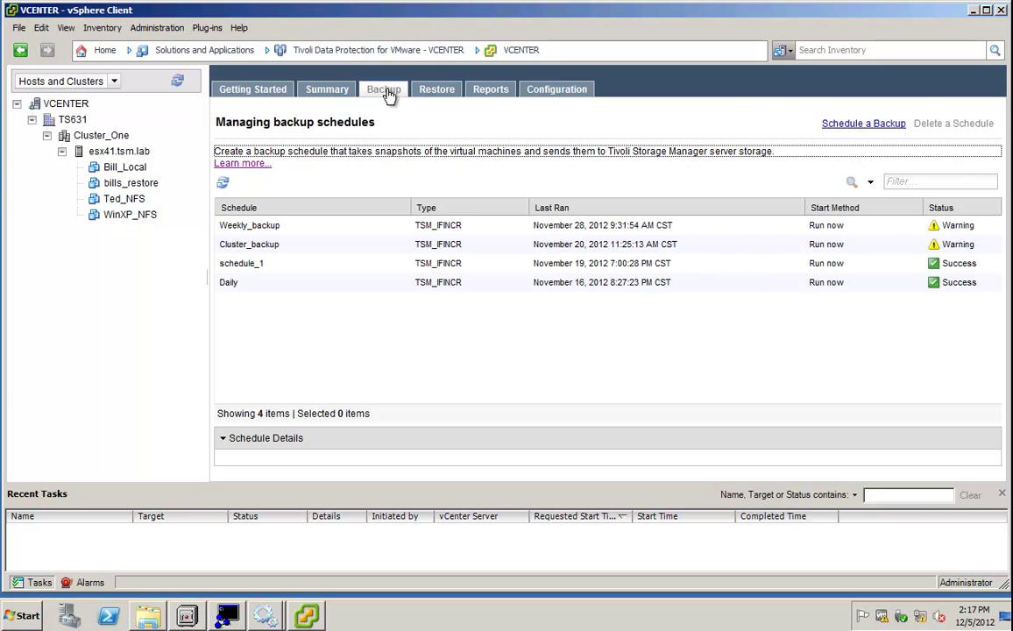
{"action": "left_click", "coordinate": [240, 228]}
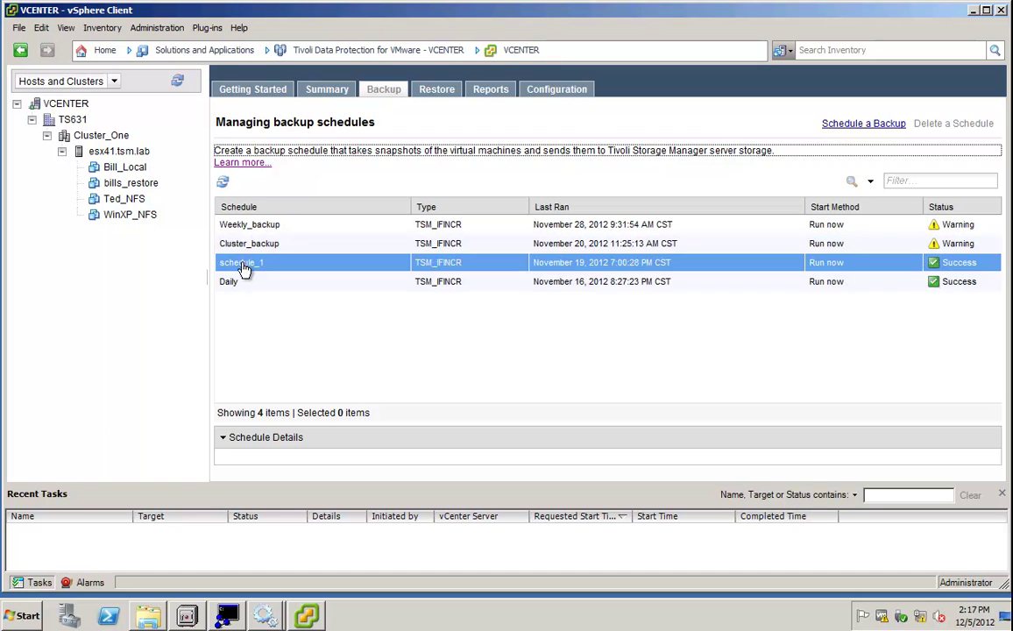
Begin a new backup schedule named Monthly_Backup and move to its description field.
{"action": "left_click", "coordinate": [850, 126]}
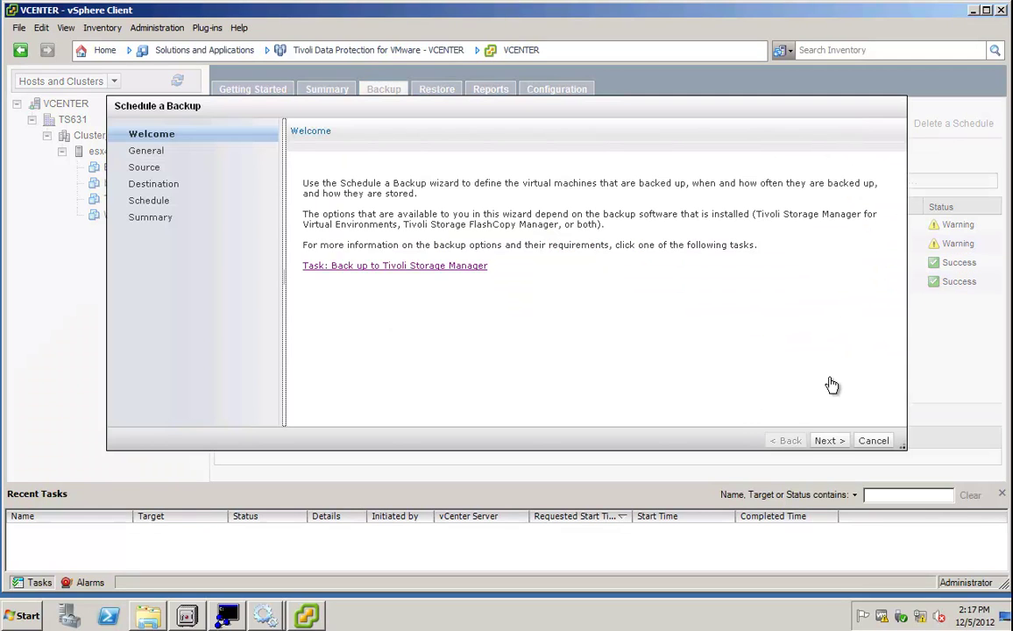
{"action": "left_click", "coordinate": [828, 441]}
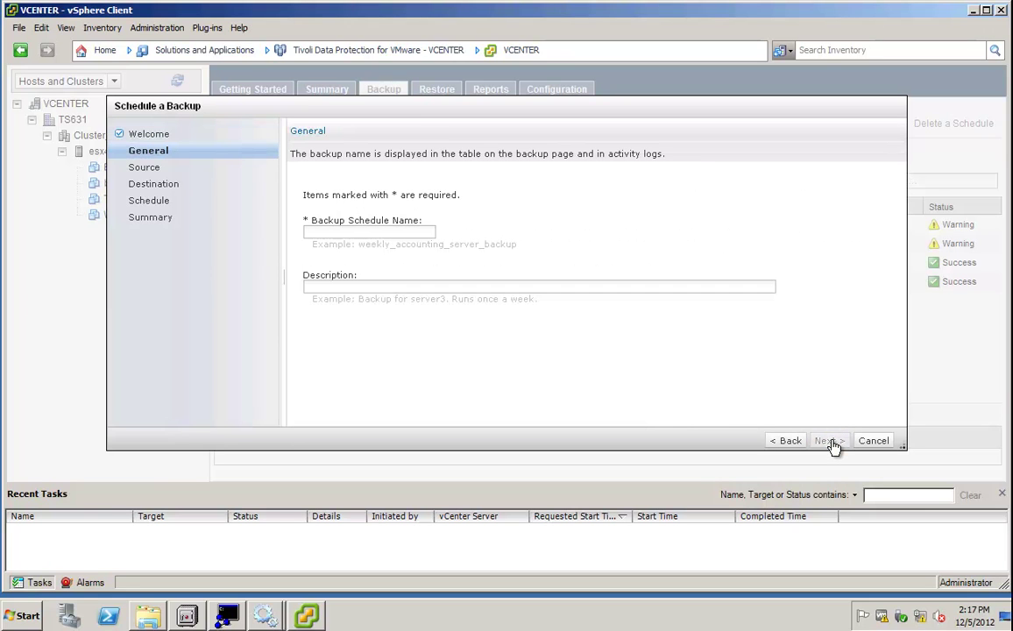
{"action": "left_click", "coordinate": [406, 234]}
{"action": "type", "text": "Monthly_Ba"}
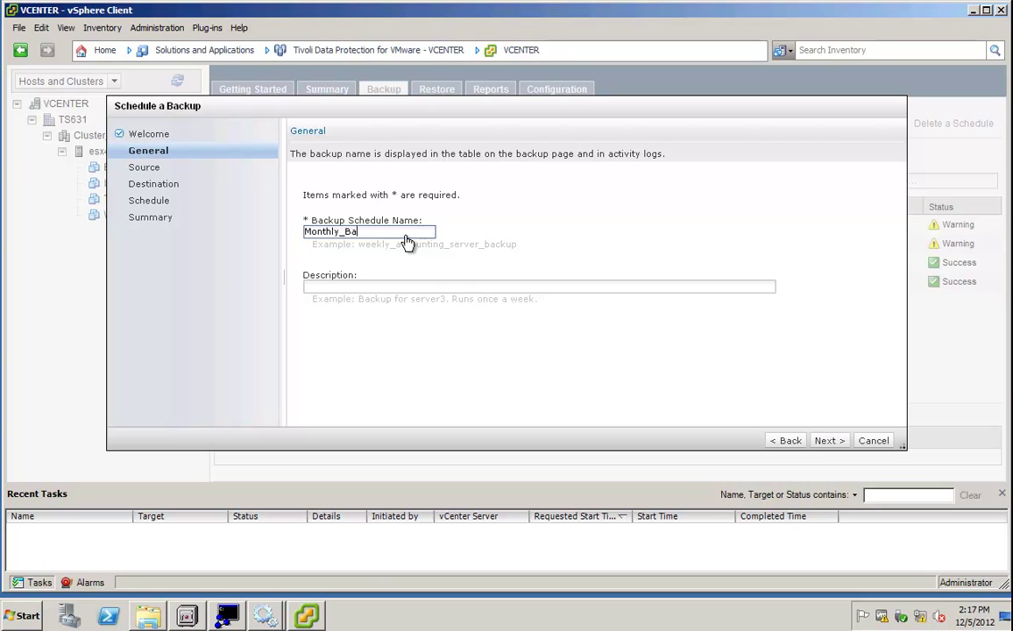
{"action": "type", "text": "ckup"}
{"action": "left_click", "coordinate": [340, 288]}
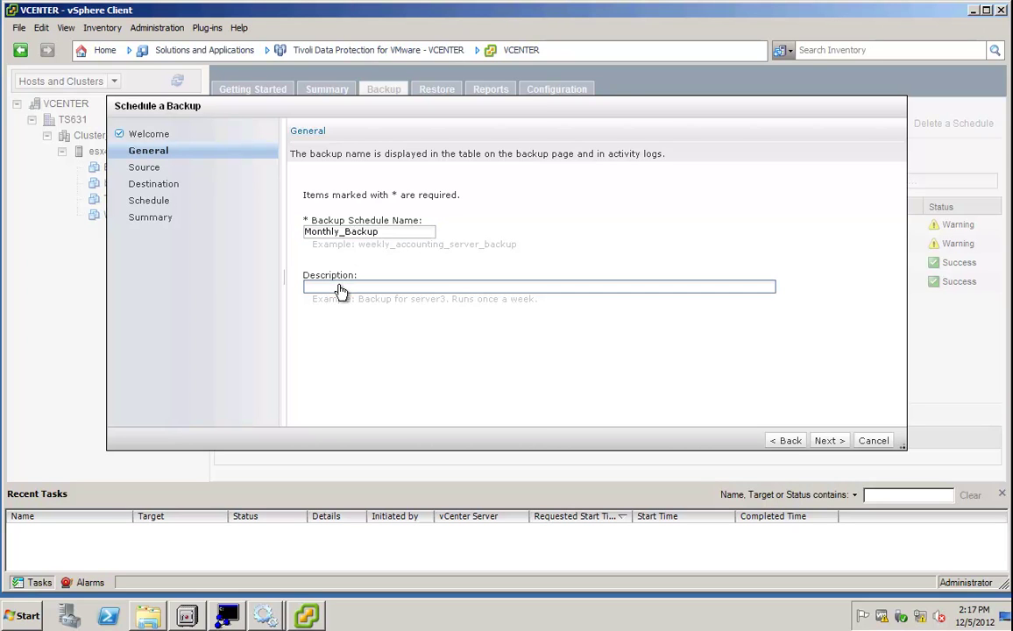
{"action": "type", "text": "Monthly"}
Select Cluster_One as the source, then exclude Bill_Local, Ted_NFS and WinXP_NFS, leaving bills_restore.
{"action": "left_click", "coordinate": [828, 442]}
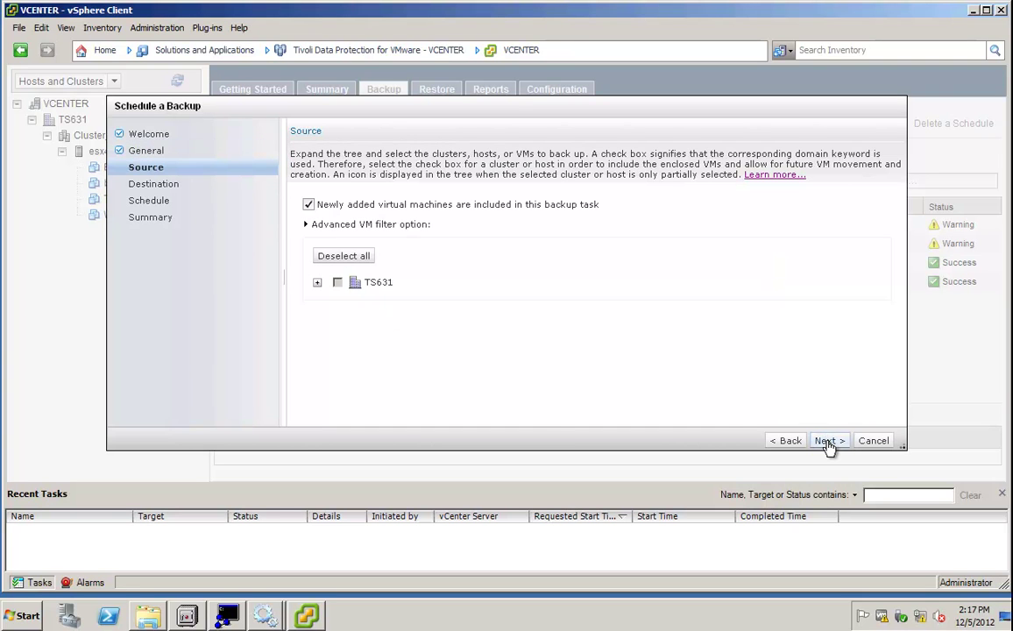
{"action": "left_click", "coordinate": [318, 283]}
{"action": "left_click", "coordinate": [331, 301]}
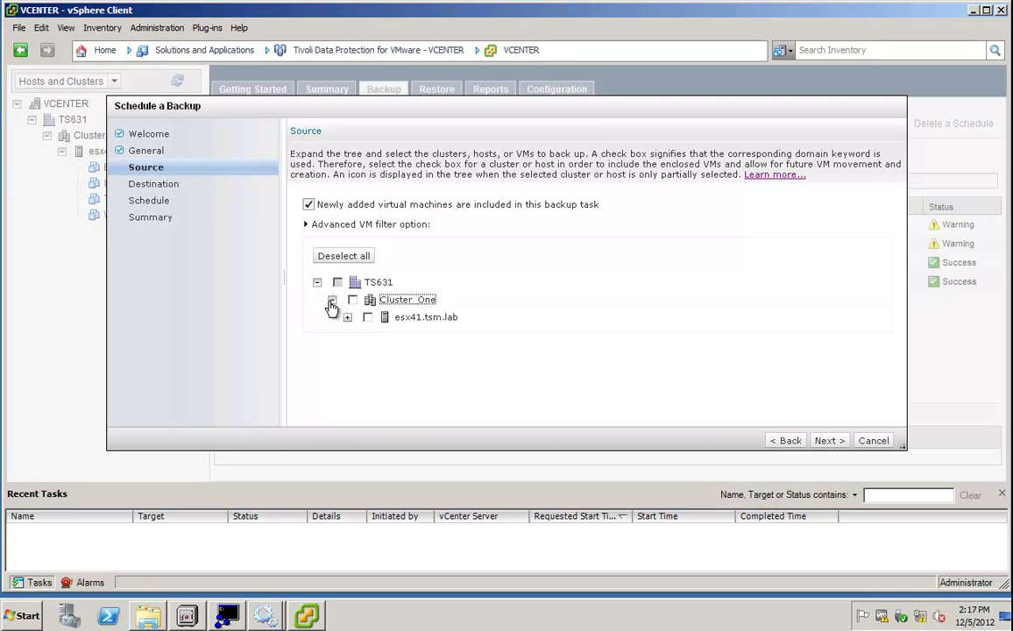
{"action": "left_click", "coordinate": [348, 317]}
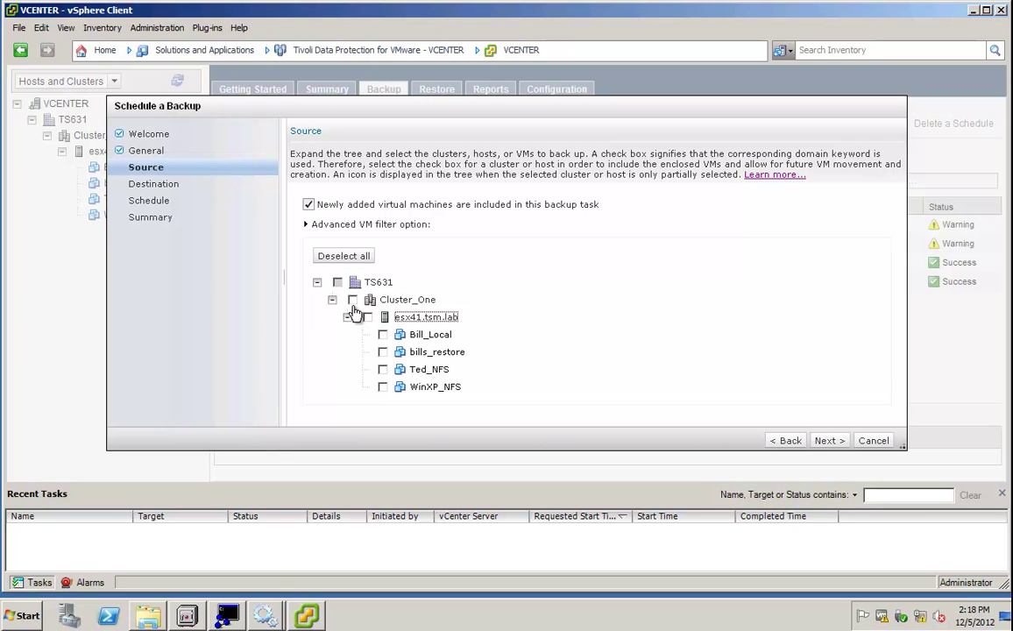
{"action": "left_click", "coordinate": [352, 300]}
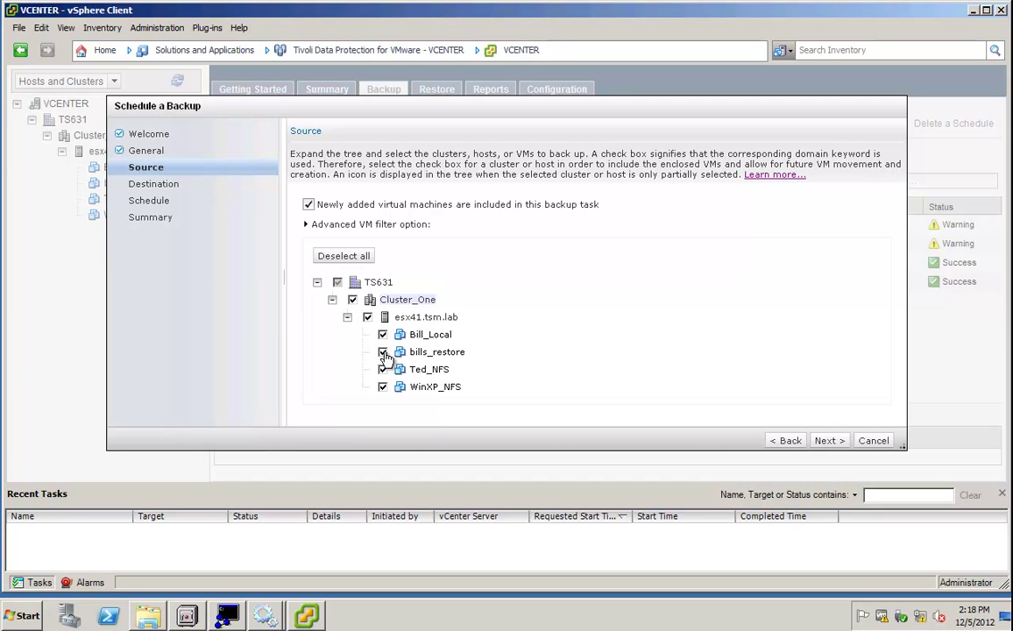
{"action": "left_click", "coordinate": [382, 334]}
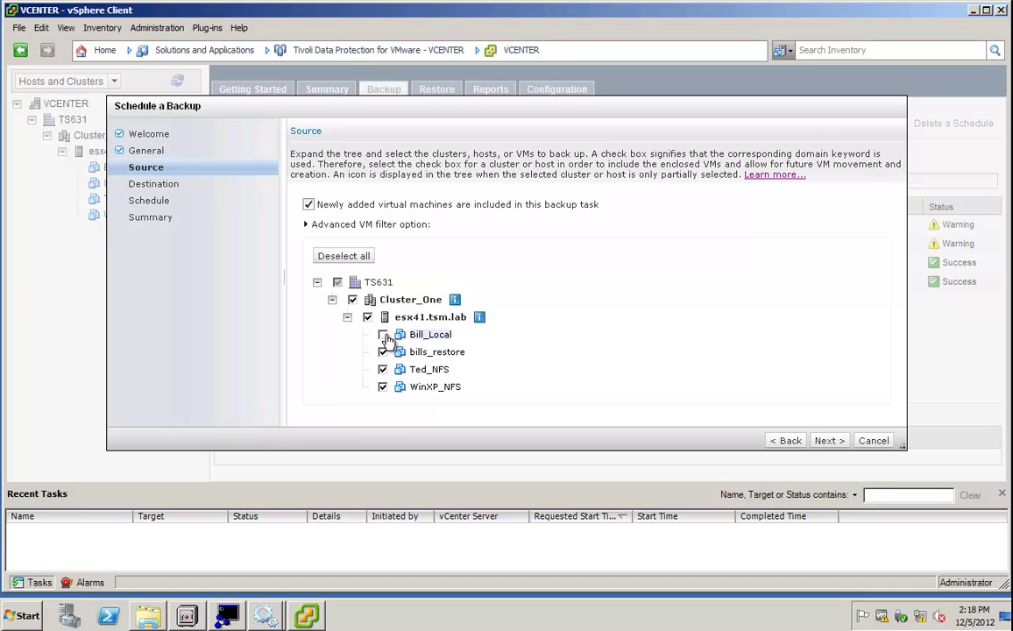
{"action": "left_click", "coordinate": [382, 369]}
{"action": "left_click", "coordinate": [382, 386]}
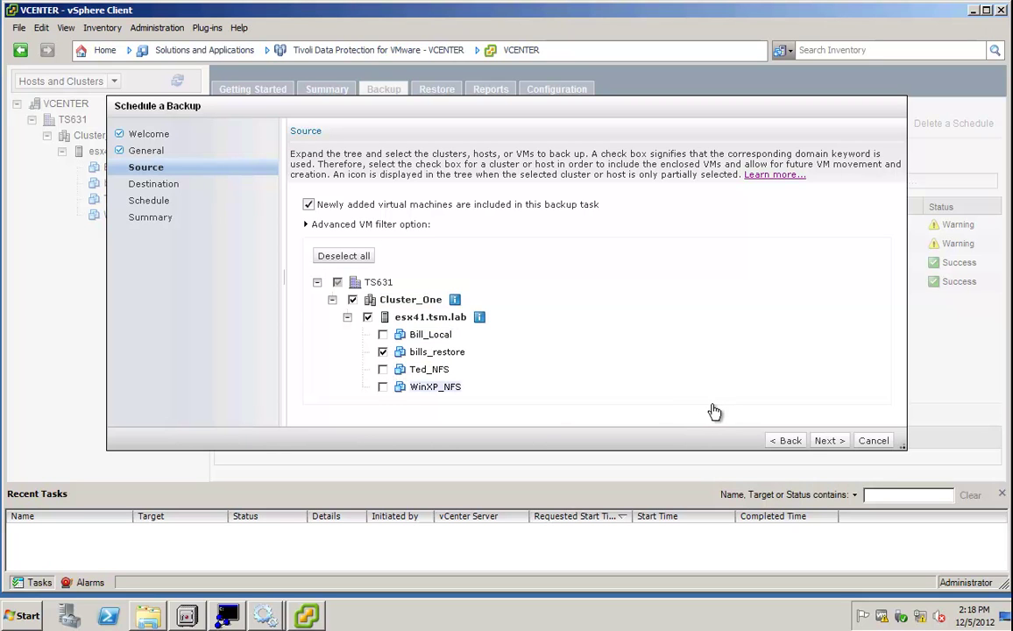
Choose TS631_DM as the data mover node for the backup.
{"action": "left_click", "coordinate": [827, 441]}
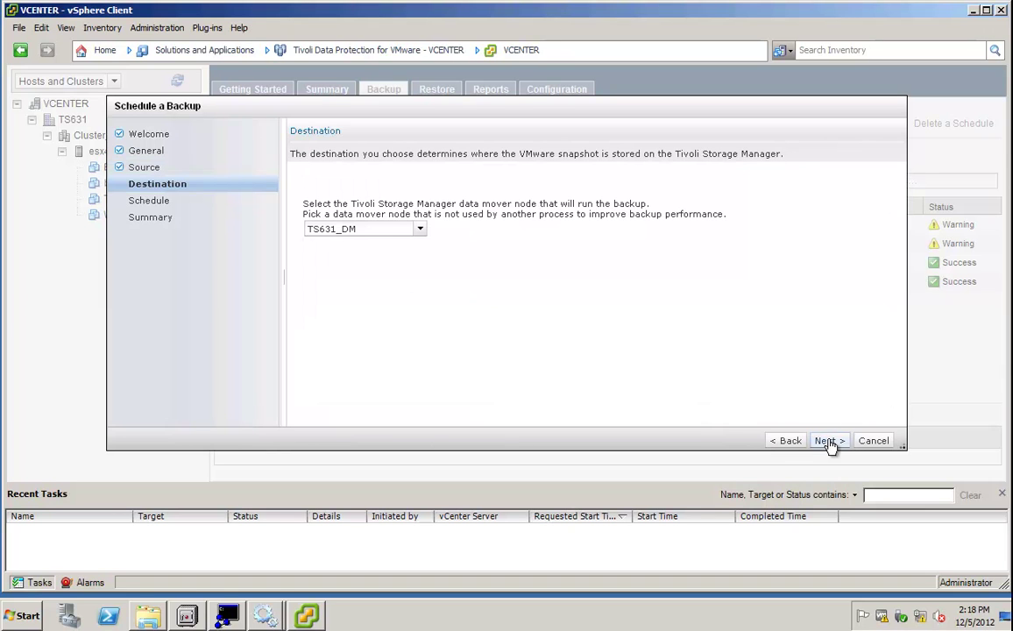
{"action": "left_click", "coordinate": [413, 228]}
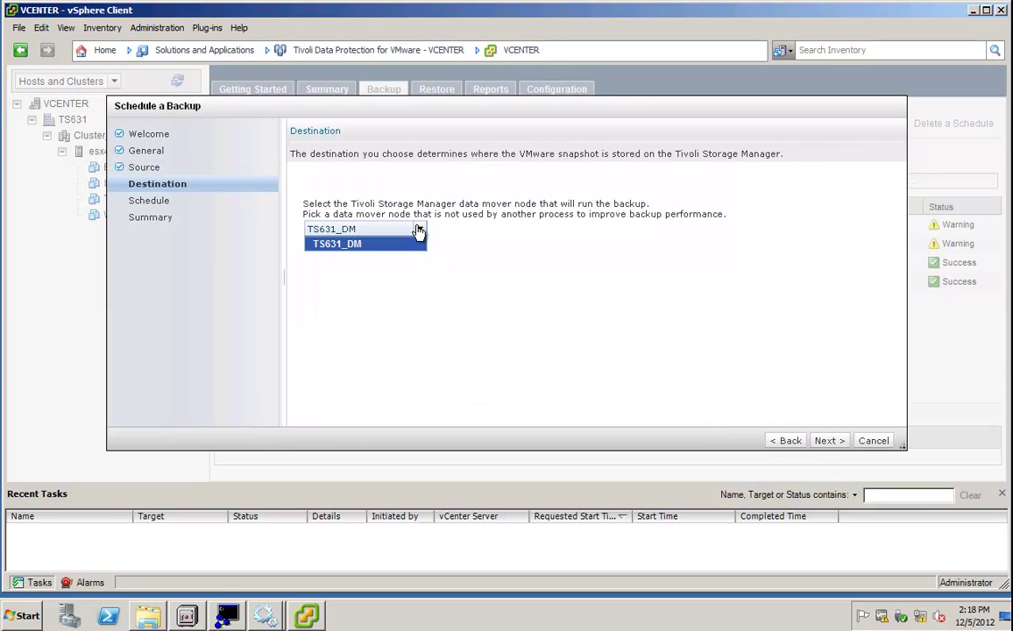
{"action": "left_click", "coordinate": [375, 251]}
Set the backup to run now as an incremental-forever incremental instead of scheduling it for later.
{"action": "left_click", "coordinate": [829, 440]}
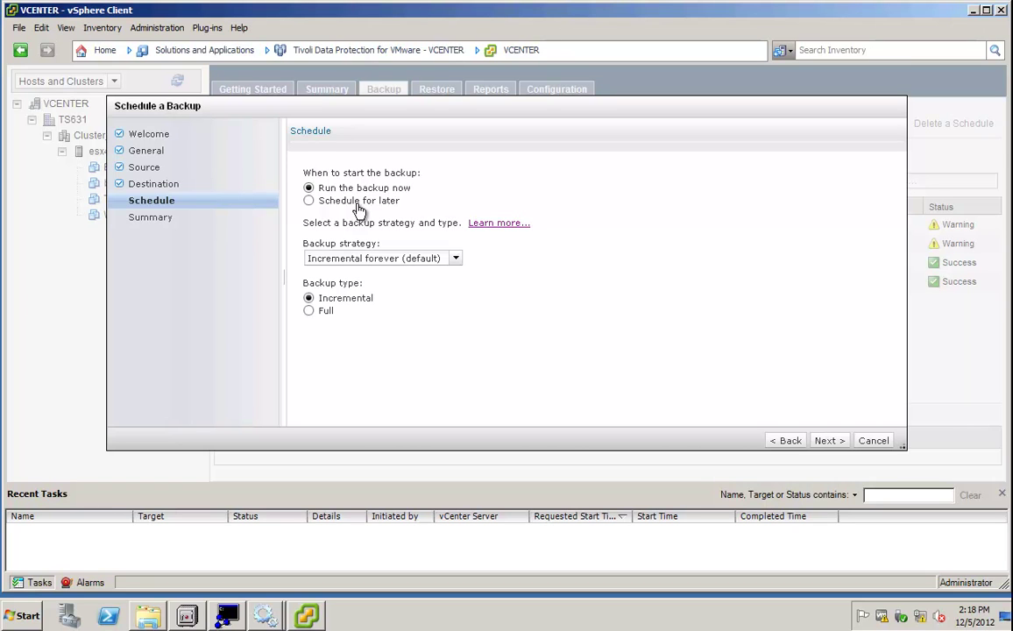
{"action": "left_click", "coordinate": [309, 201]}
{"action": "left_click", "coordinate": [310, 188]}
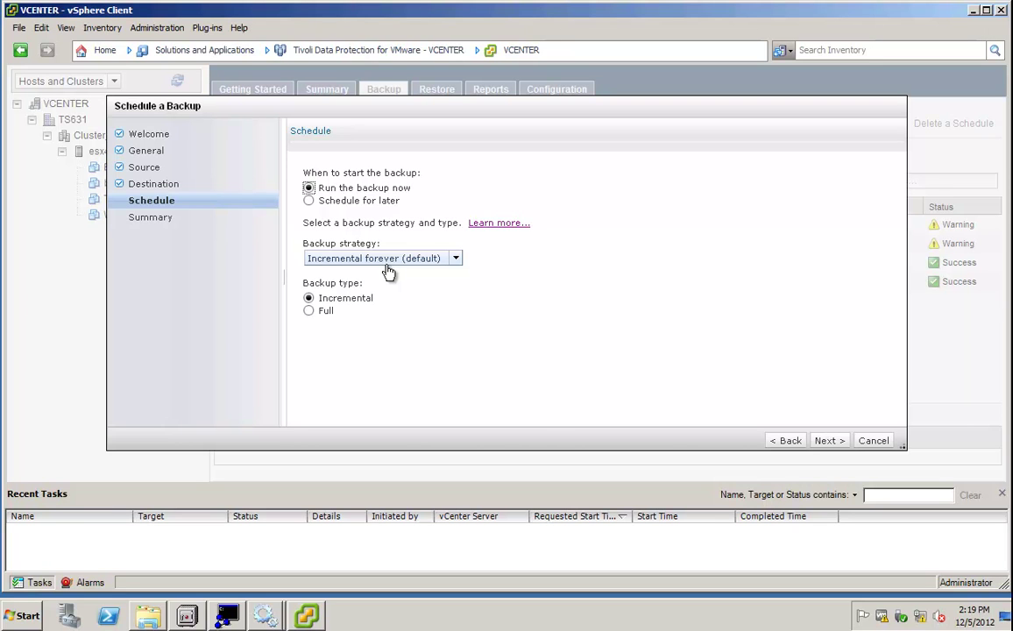
Review the summary, finish creating Monthly_Backup, and confirm monitoring it in Recent Tasks.
{"action": "left_click", "coordinate": [829, 441]}
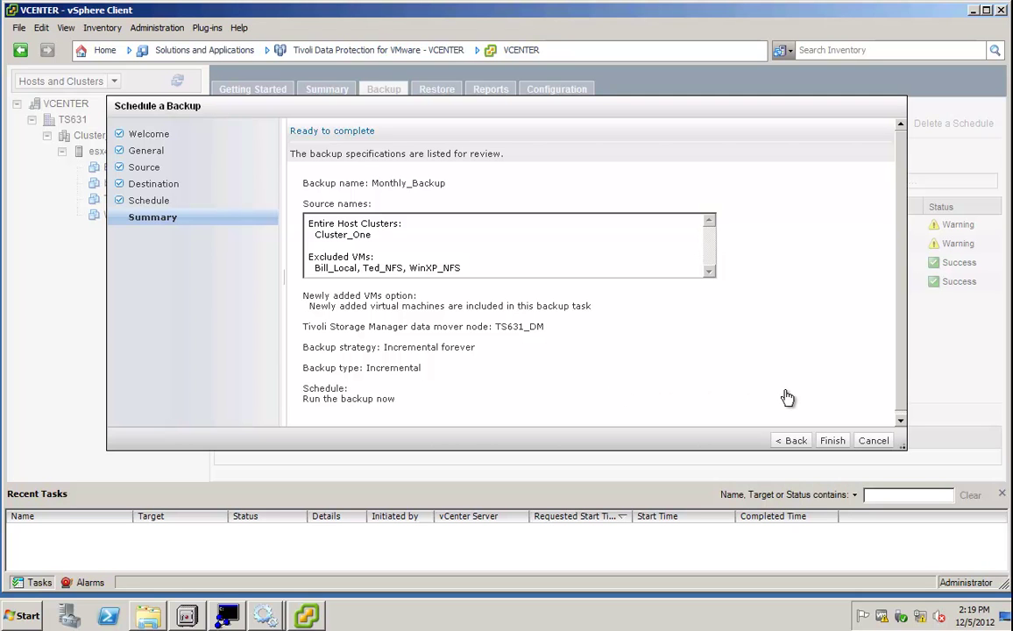
{"action": "left_click", "coordinate": [833, 441]}
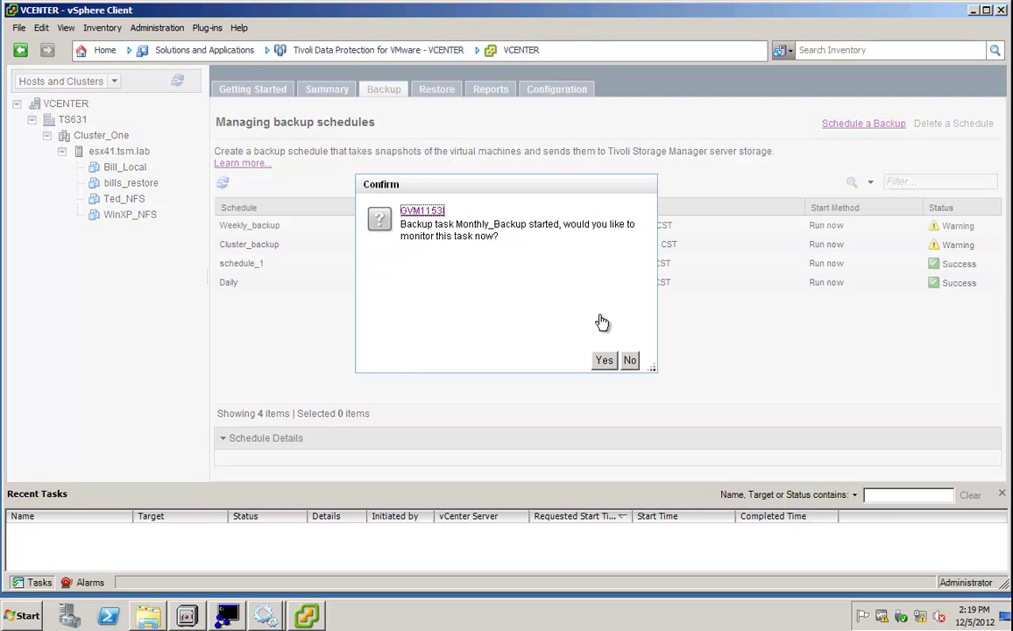
{"action": "left_click", "coordinate": [604, 361]}
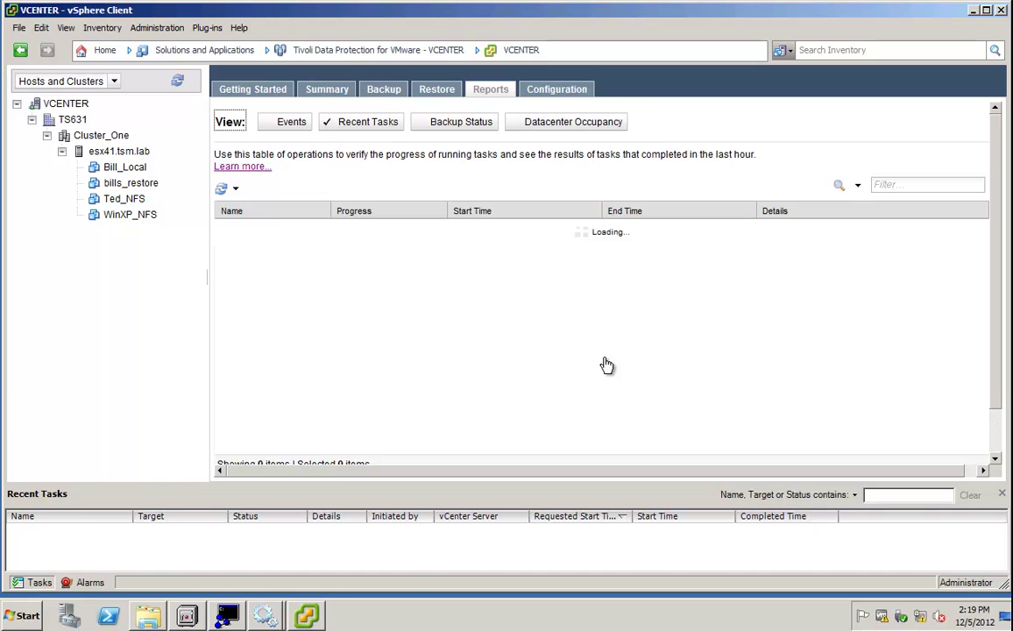
Select the Monthly_Backup row and refresh the Recent Tasks report until Progress shows Success.
{"action": "left_click", "coordinate": [231, 229]}
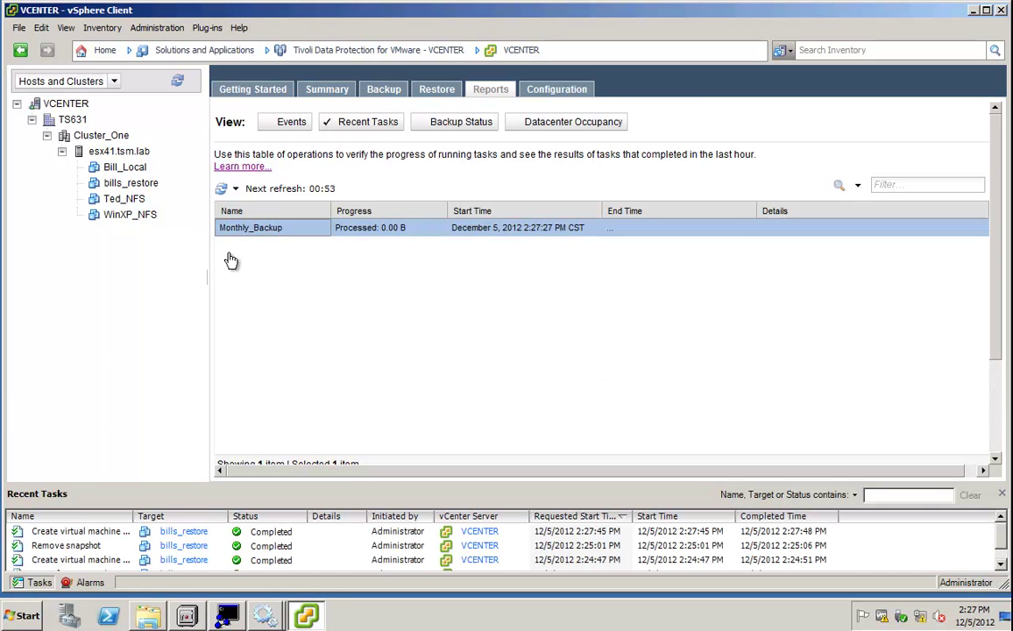
{"action": "left_click", "coordinate": [258, 233]}
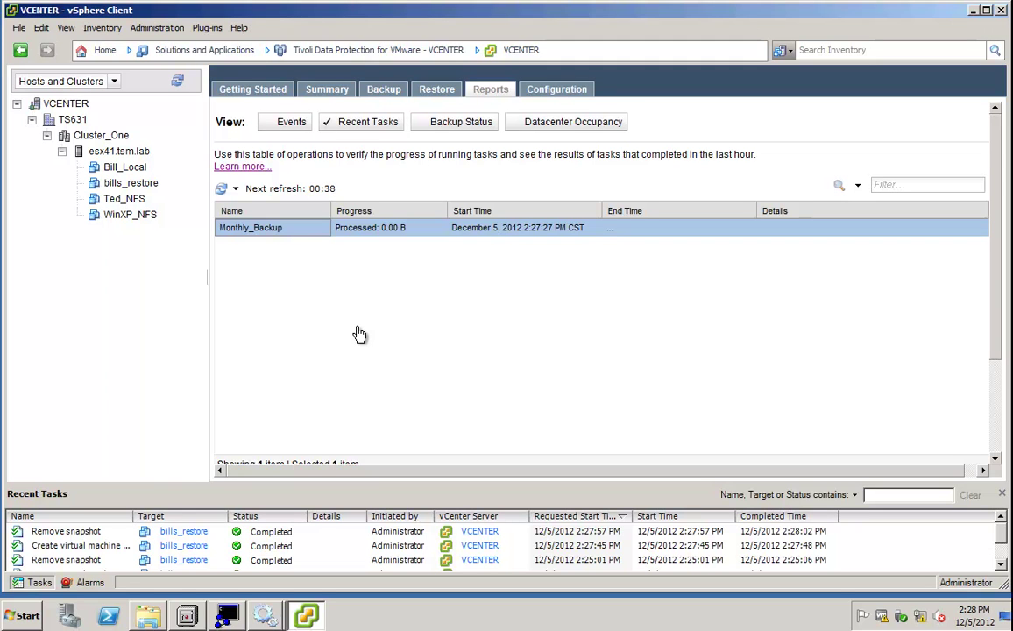
{"action": "left_click", "coordinate": [384, 234]}
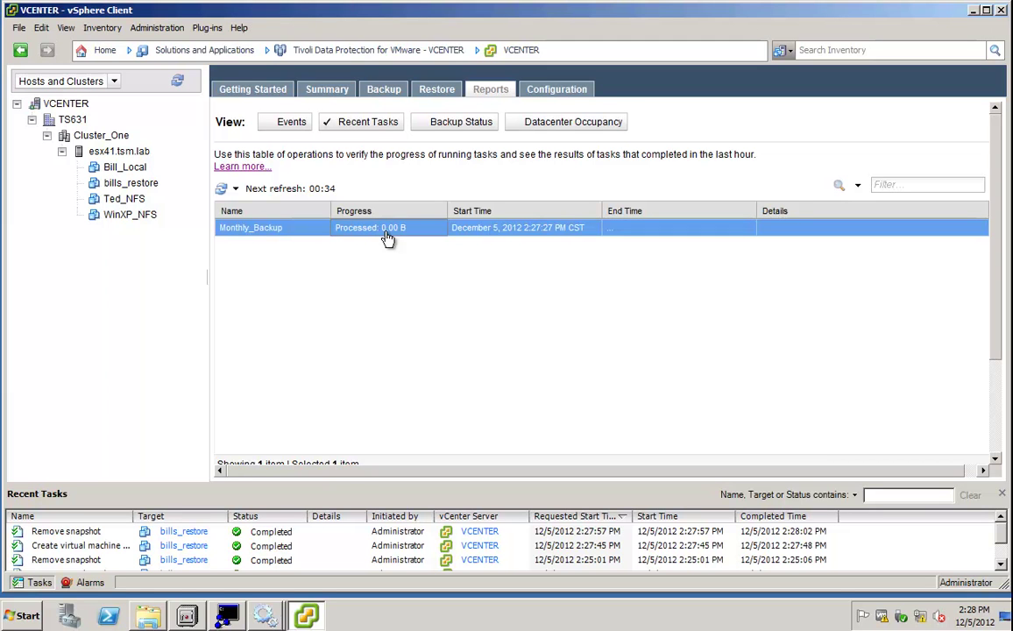
{"action": "left_click", "coordinate": [222, 191]}
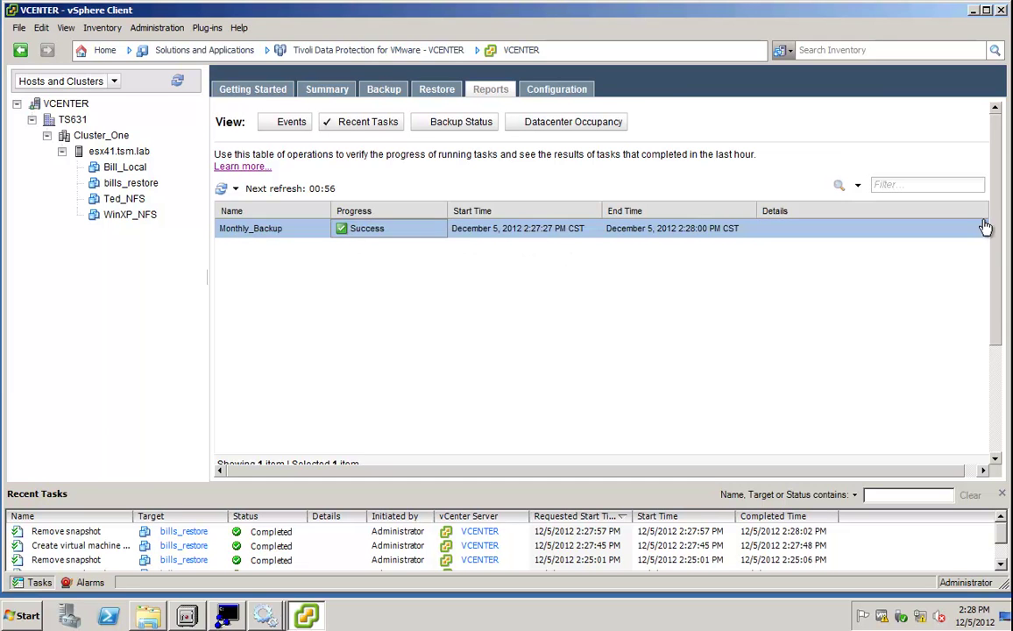
{"action": "left_click", "coordinate": [1003, 343]}
{"action": "scroll", "coordinate": [1004, 344], "scroll_direction": "down", "scroll_amount": 1}
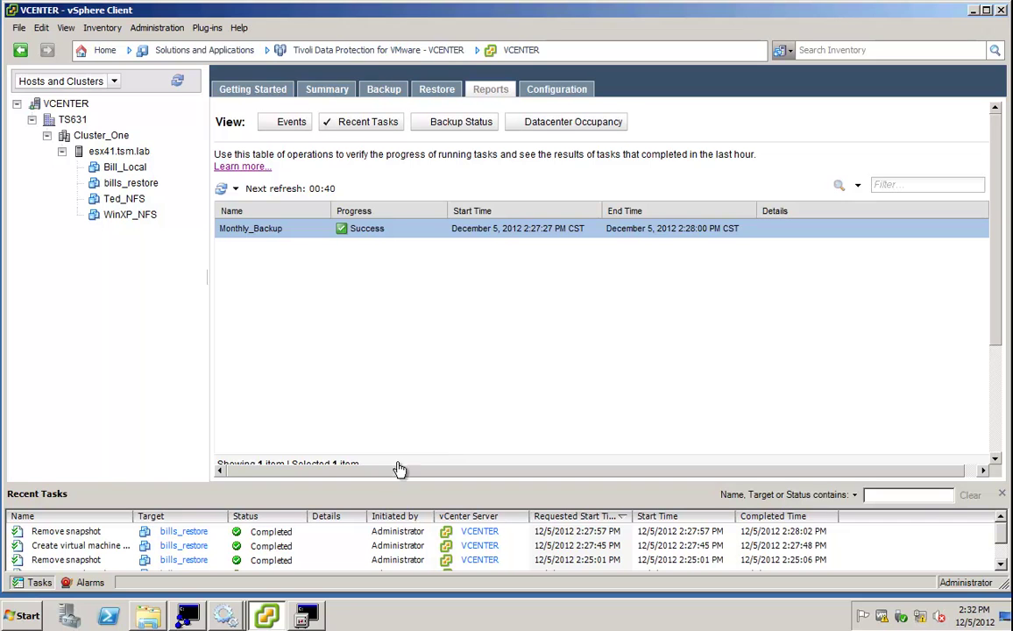
In the TSM console, run 'backup vm Win*' to back up WinXP_NFS to TS631_DM.
{"action": "left_click", "coordinate": [305, 616]}
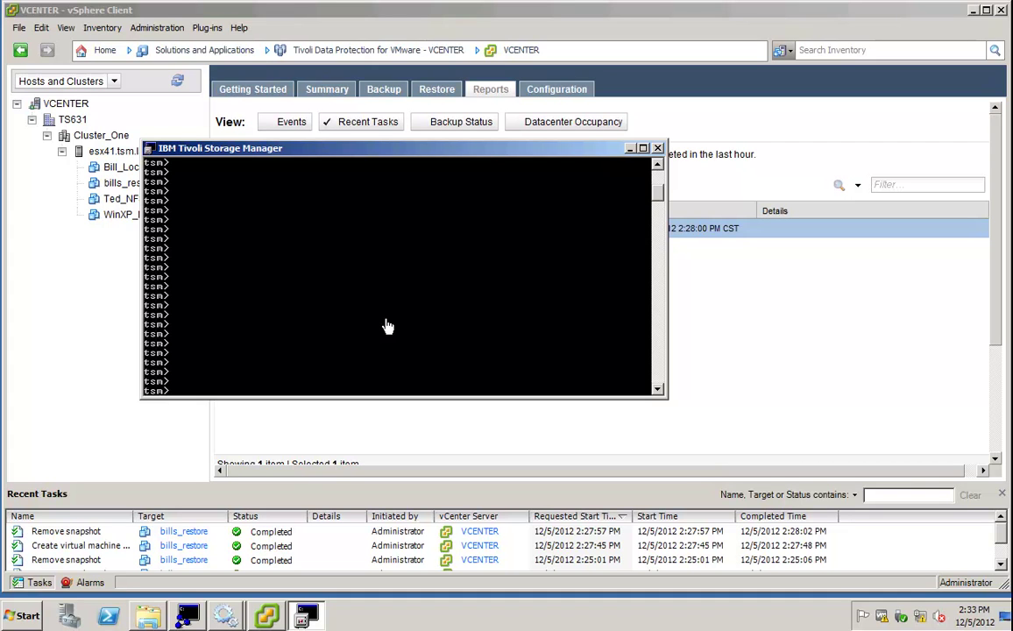
{"action": "type", "text": "backup vm"}
{"action": "type", "text": "Win*"}
{"action": "key", "text": "Return"}
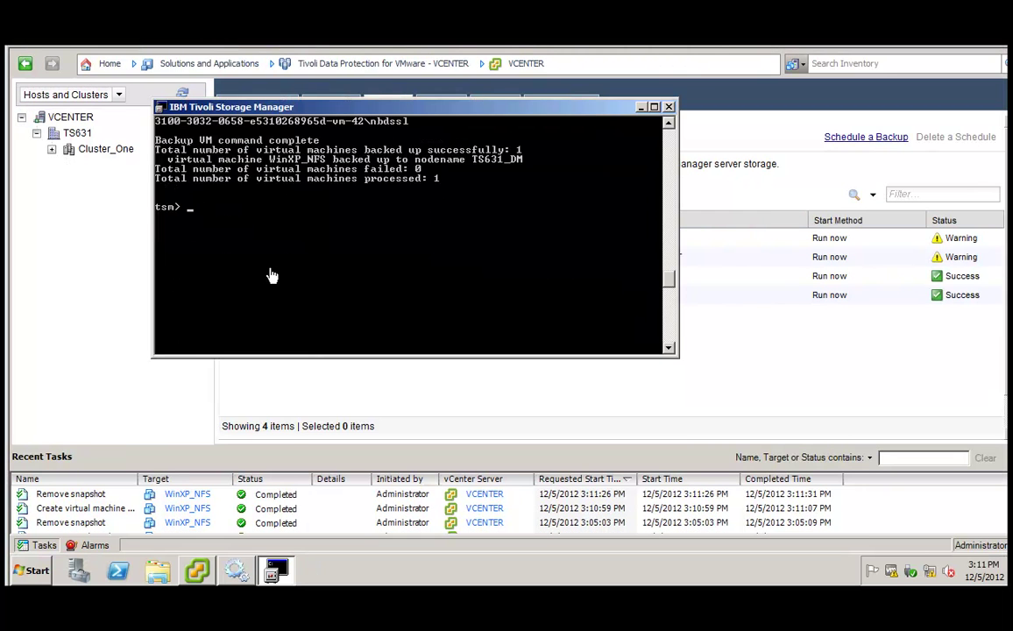
Run 'backup vm Win* -mode=IFIncremental' for an incremental-forever backup of WinXP_NFS.
{"action": "type", "text": "backup vm Wi"}
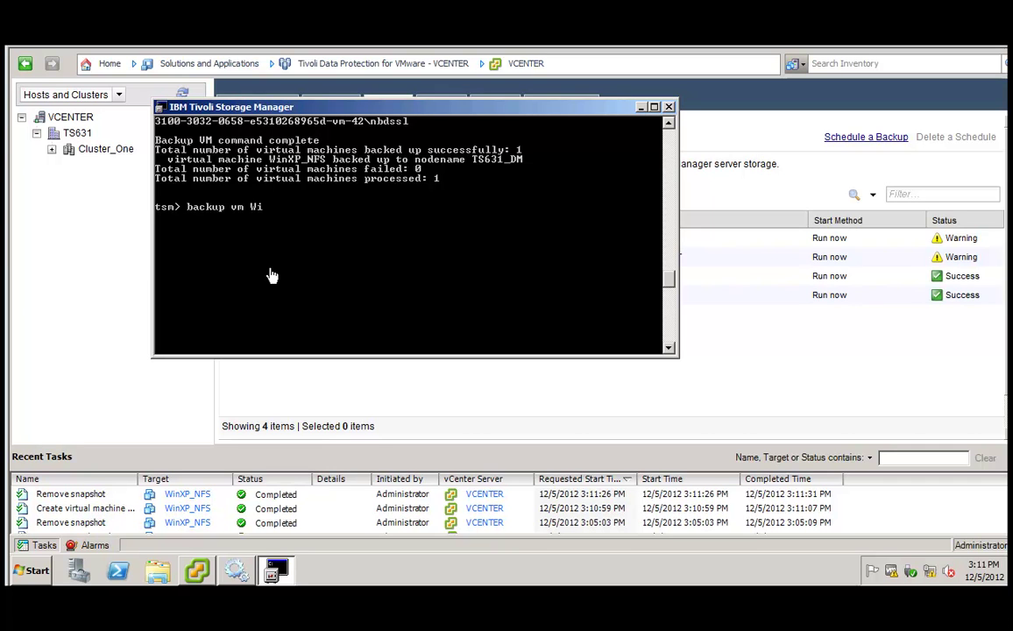
{"action": "type", "text": "n* -mode"}
{"action": "type", "text": "=IFIncremental"}
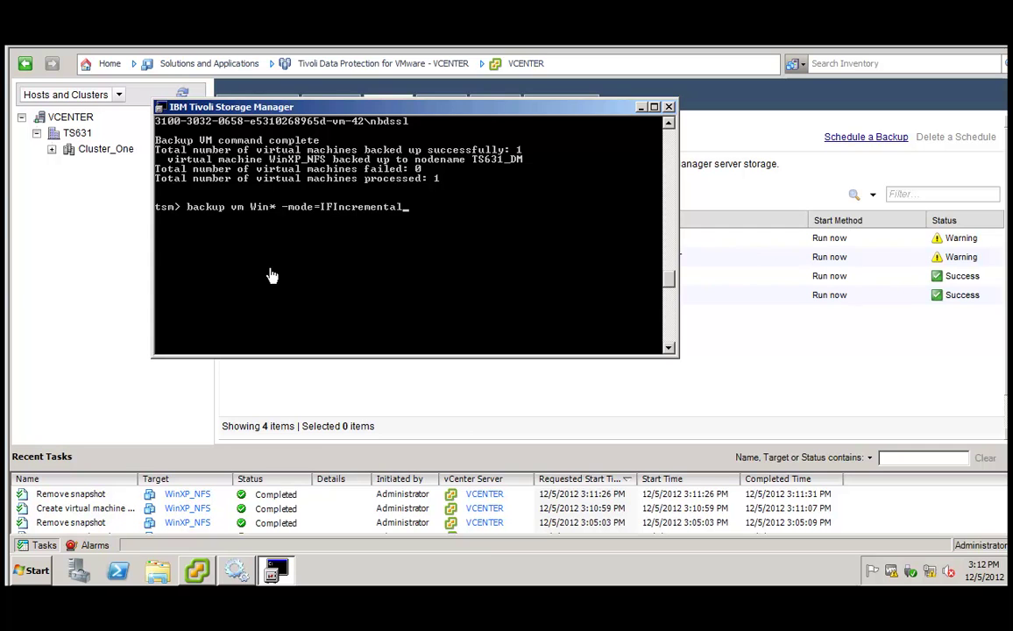
{"action": "key", "text": "Return"}
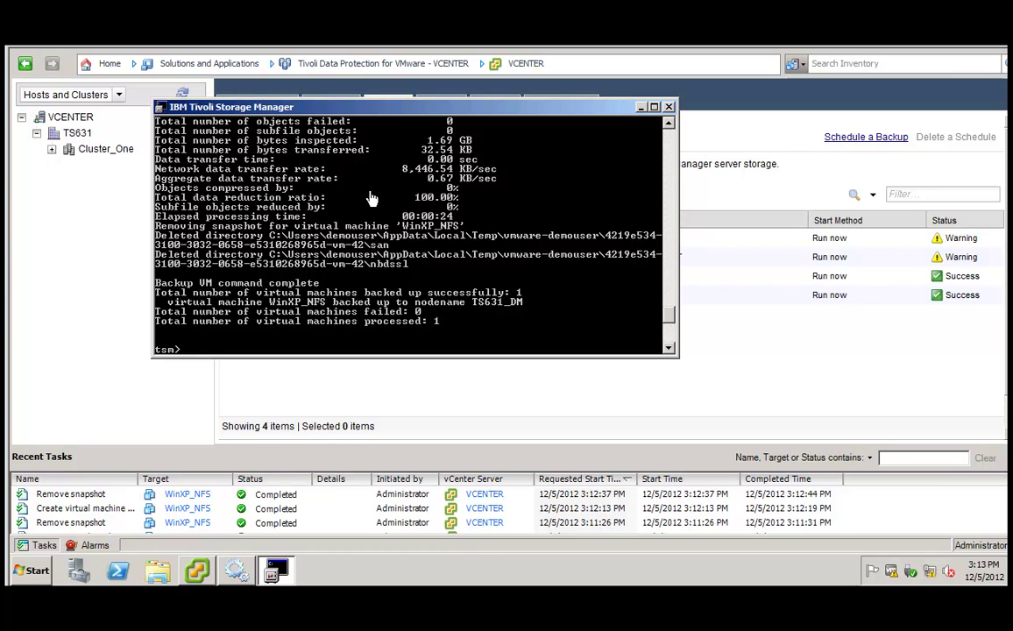
Paste the IFIncremental backup command again and rerun it.
{"action": "right_click", "coordinate": [372, 198]}
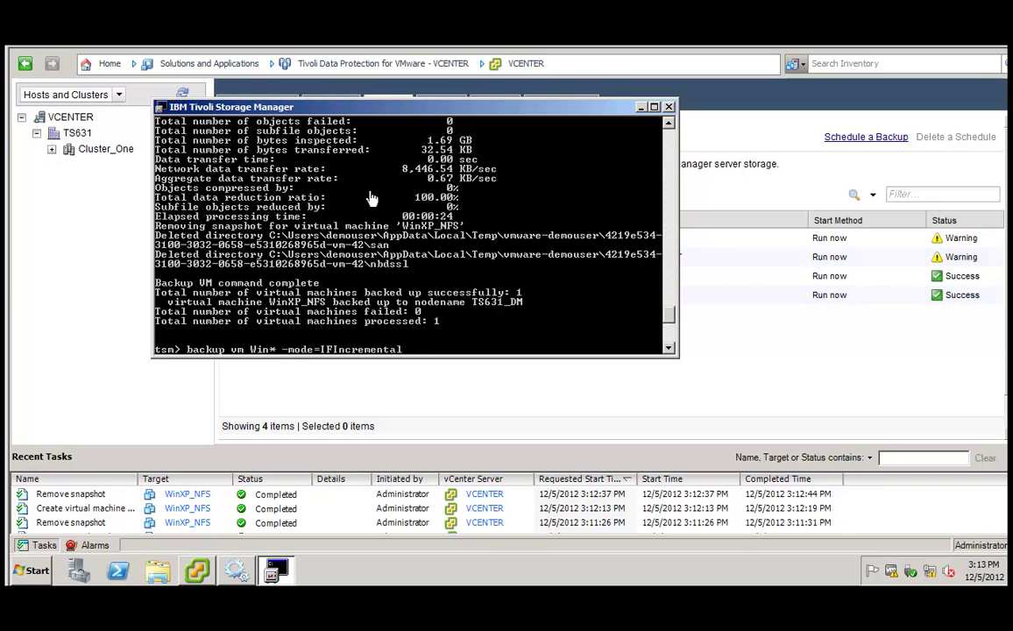
{"action": "key", "text": "Return"}
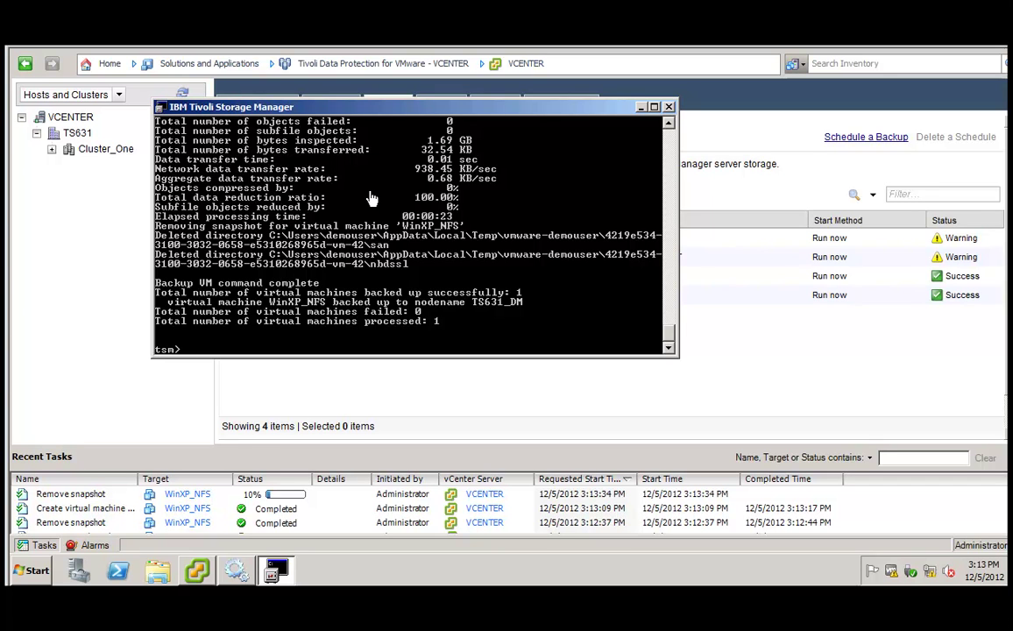
Rerun the pasted incremental-forever backup of WinXP_NFS a third time.
{"action": "right_click", "coordinate": [371, 198]}
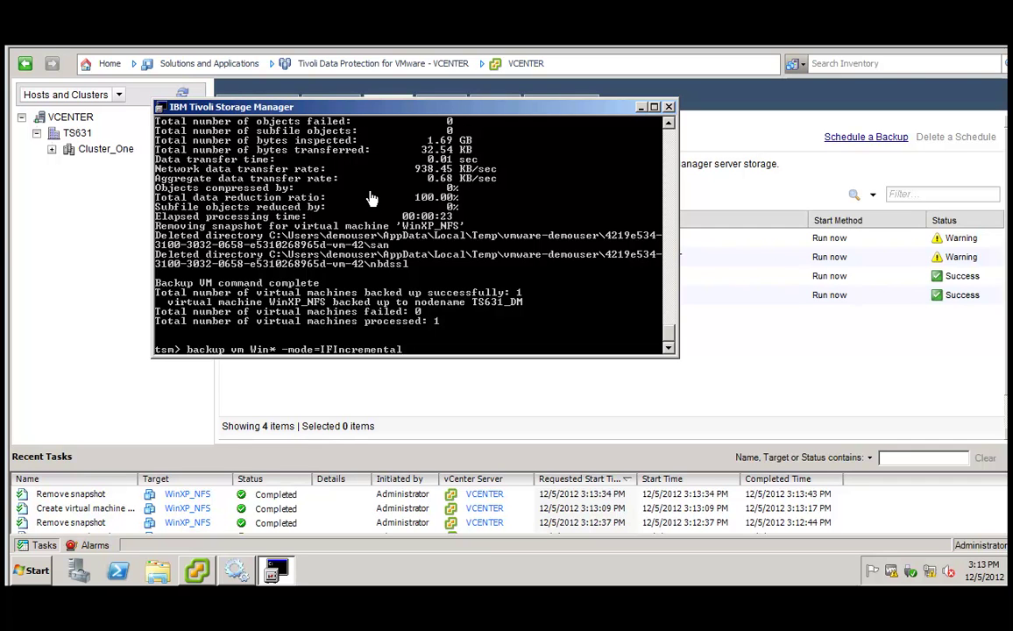
{"action": "key", "text": "Return"}
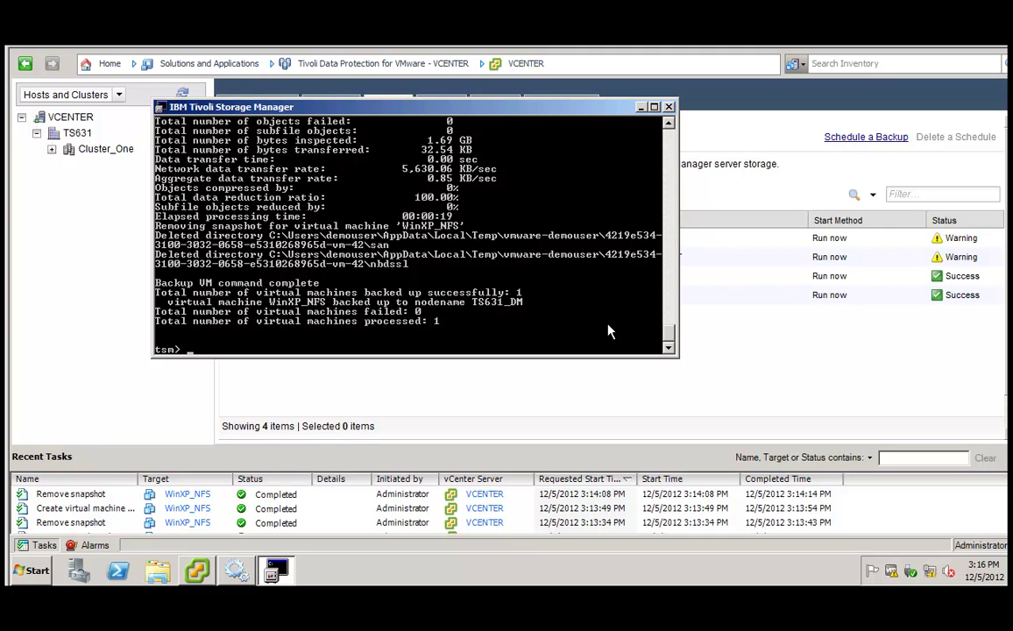
Type 'restore vm "WinXP_NFS:vmdk=Hard disk 2"' at the tsm> prompt without running it.
{"action": "type", "text": "estore "}
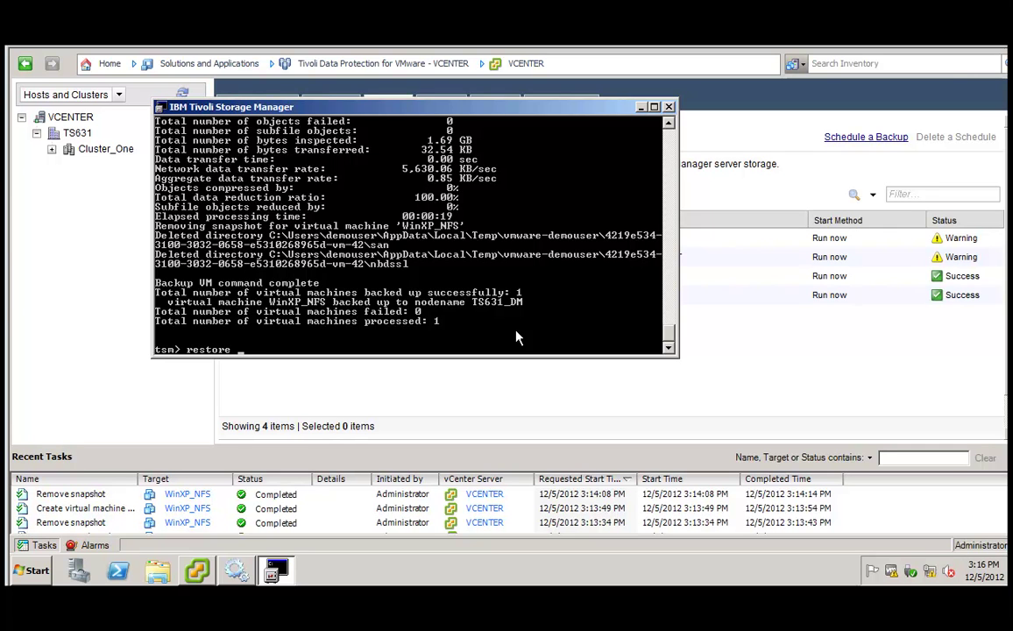
{"action": "type", "text": "vm \"WinXP_NFS:vmdk"}
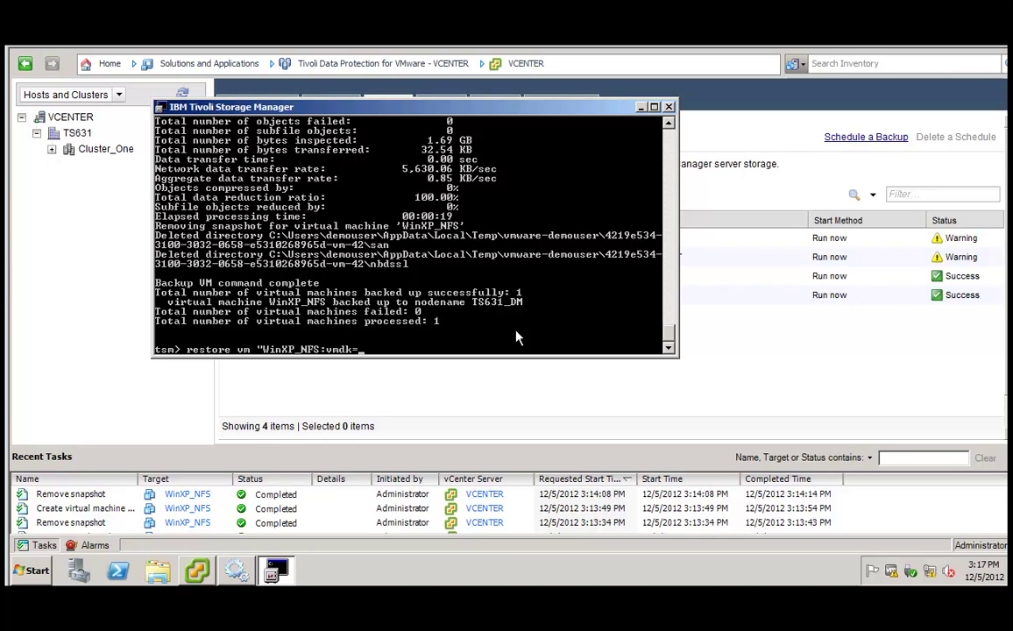
{"action": "type", "text": "=Hard disk 2\""}
Run the Hard disk 2 restore and wait for the 100.00 MB restore summary.
{"action": "key", "text": "Return"}
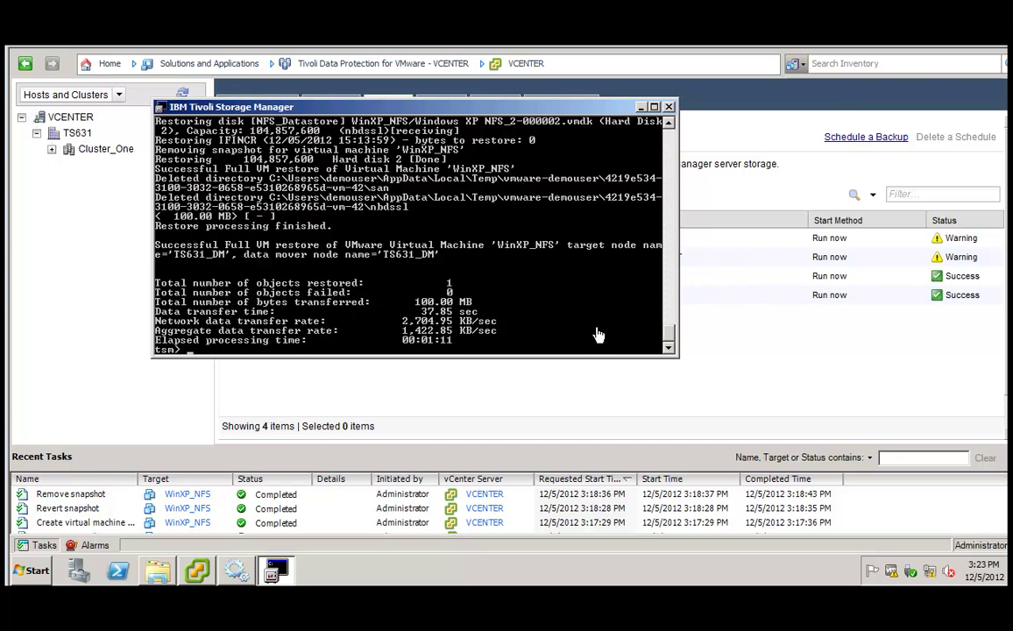
Show the C:\Program Files\Tivoli\TSM\baclient folder containing dsm.opt.
{"action": "left_click", "coordinate": [152, 577]}
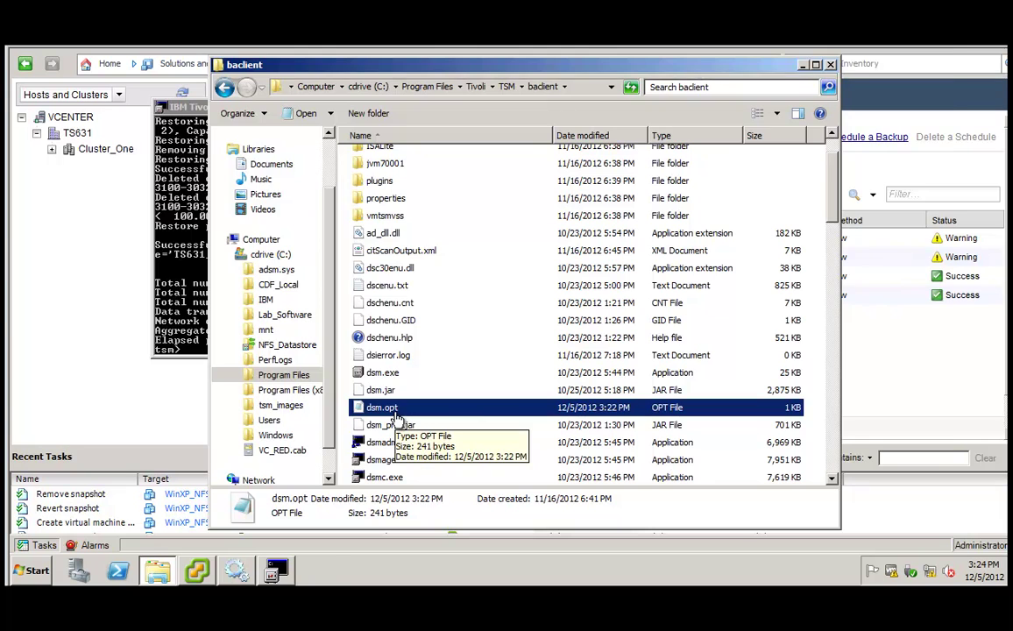
Open dsm.opt and highlight the two TSM VSS application protection lines for MS SQL 2008.
{"action": "double_click", "coordinate": [396, 419]}
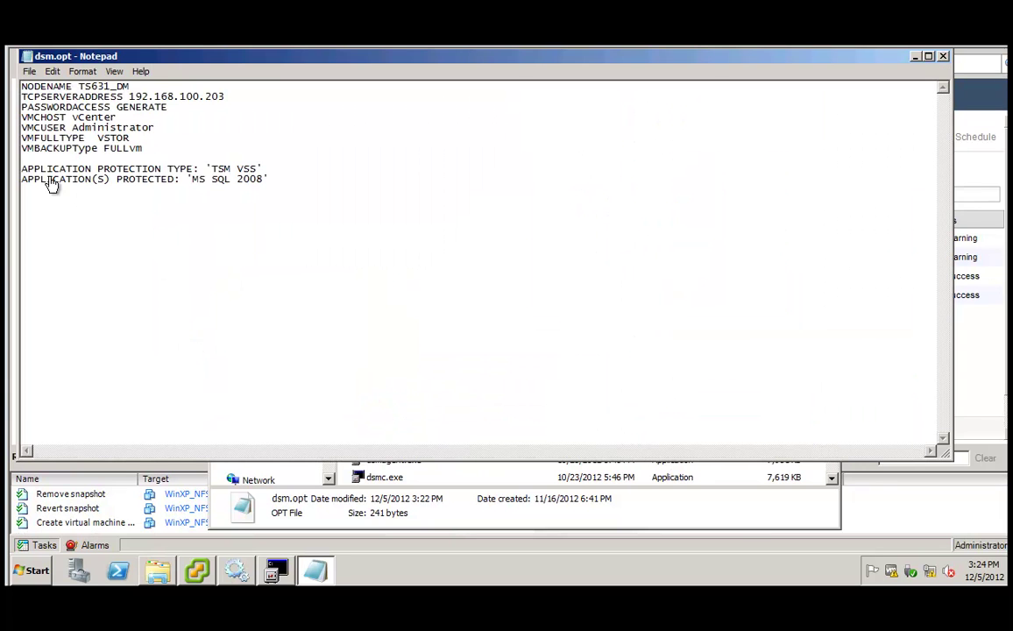
{"action": "left_click_drag", "start_coordinate": [22, 171], "coordinate": [291, 184]}
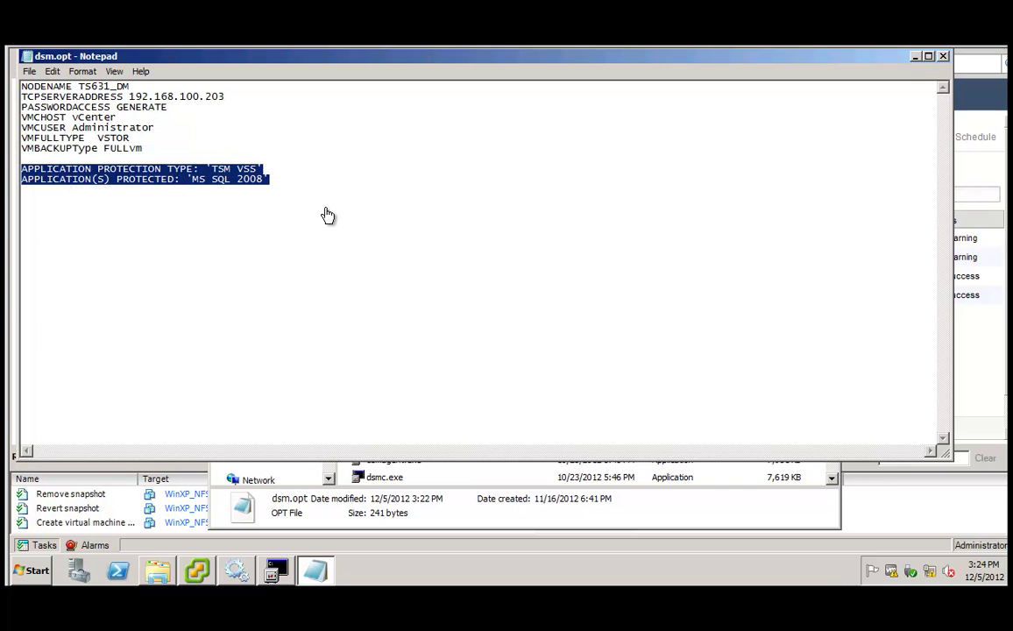
{"action": "left_click", "coordinate": [413, 287]}
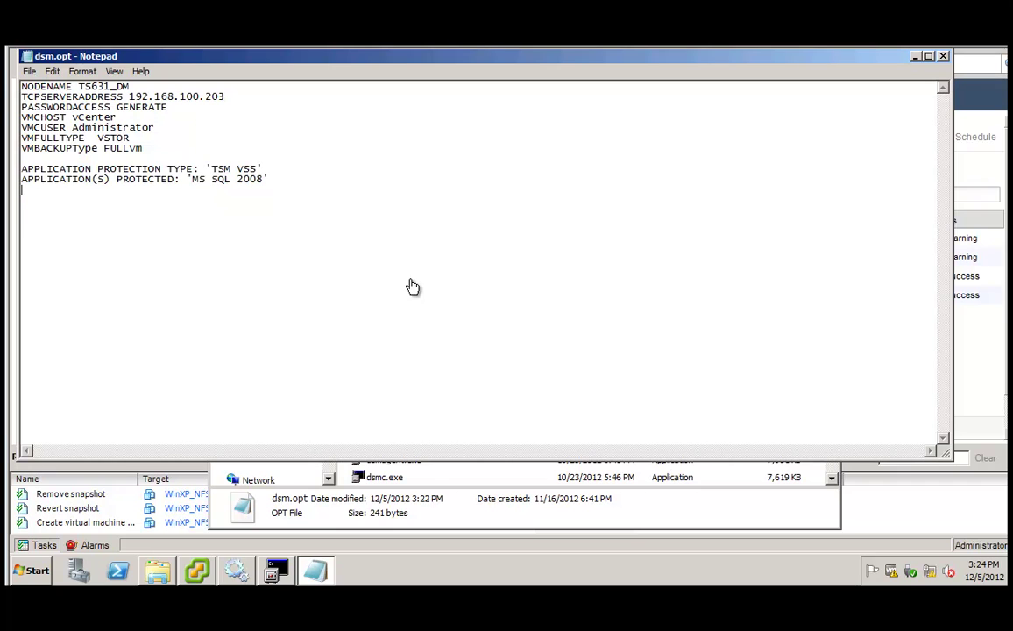